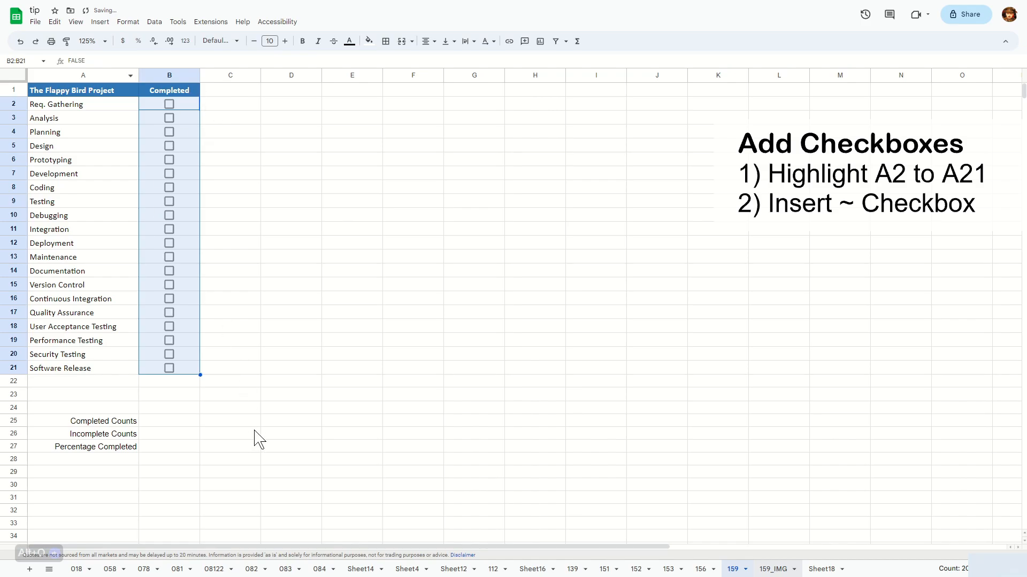
# Enter the formula =COUNTIF(B2:B21,TRUE) in cell B25 to count the completed tasks
pyautogui.click(254, 425)
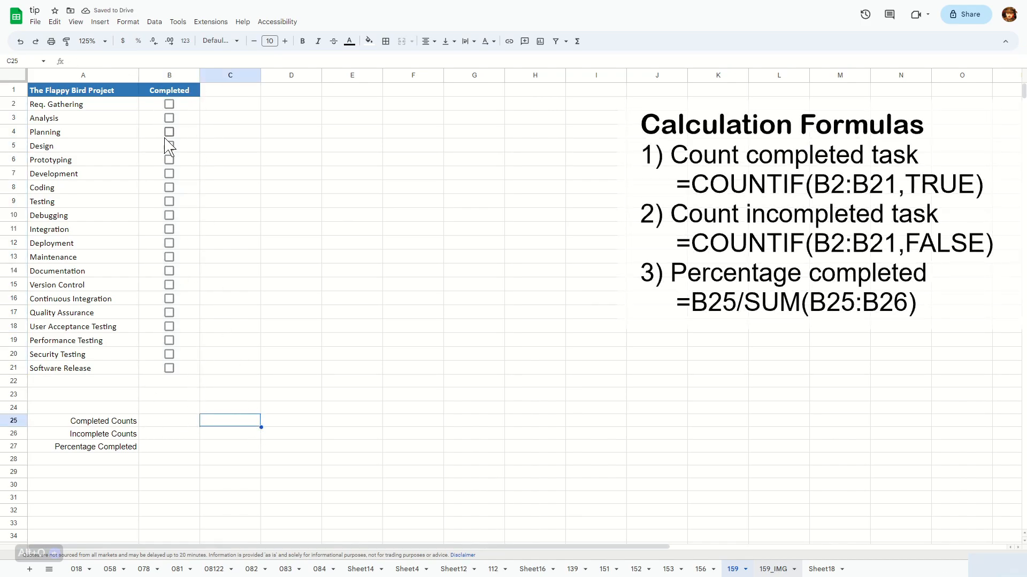
pyautogui.click(177, 420)
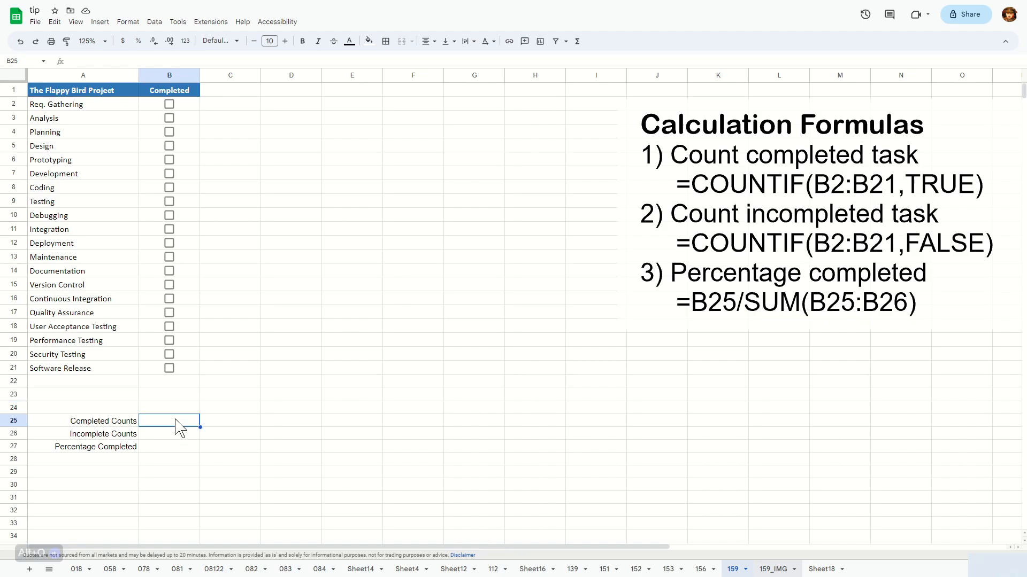
pyautogui.write('=COUNTIF(')
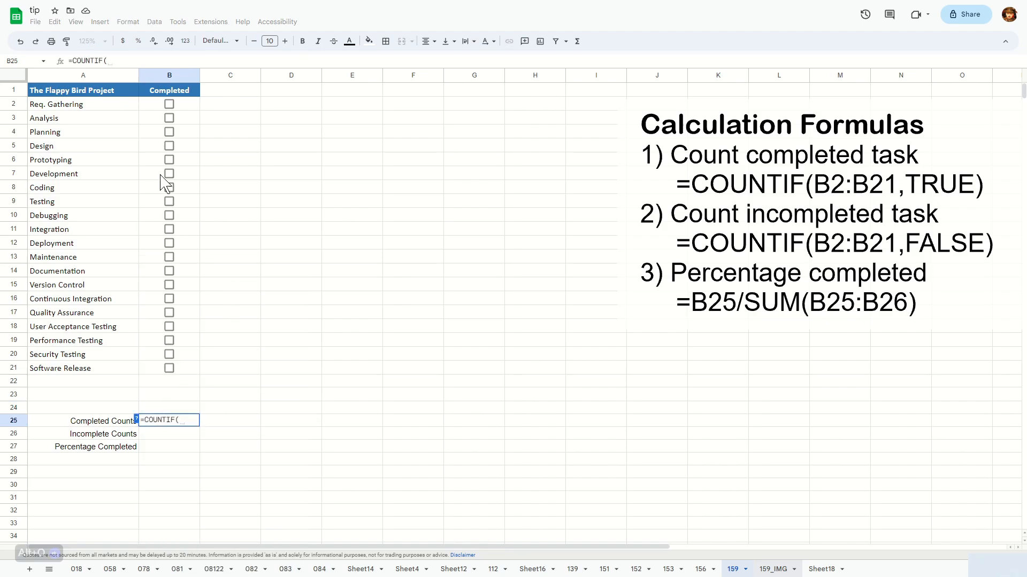
pyautogui.moveTo(180, 105); pyautogui.dragTo(170, 357)
pyautogui.write(',TRUE)')
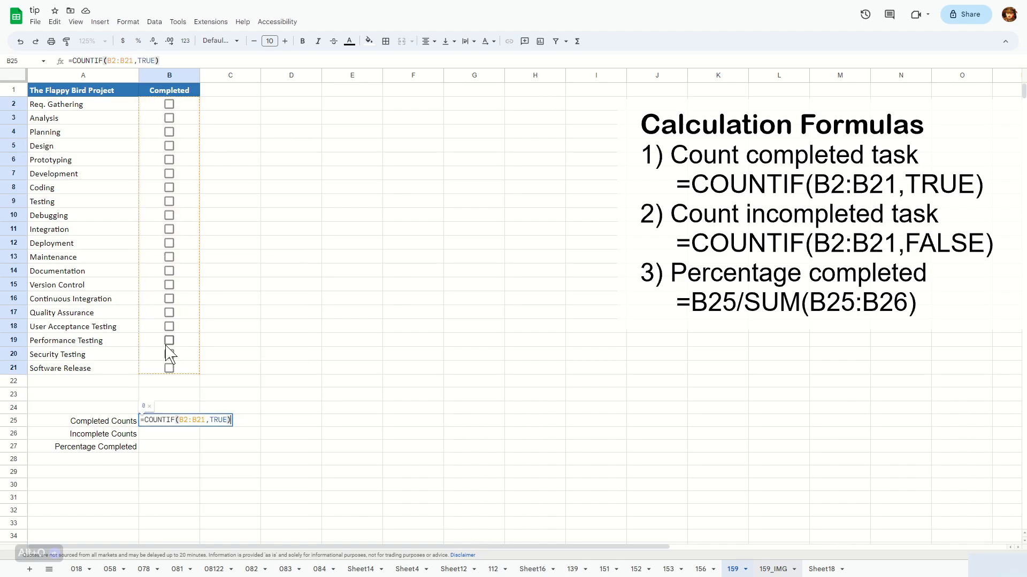
pyautogui.press('Return')
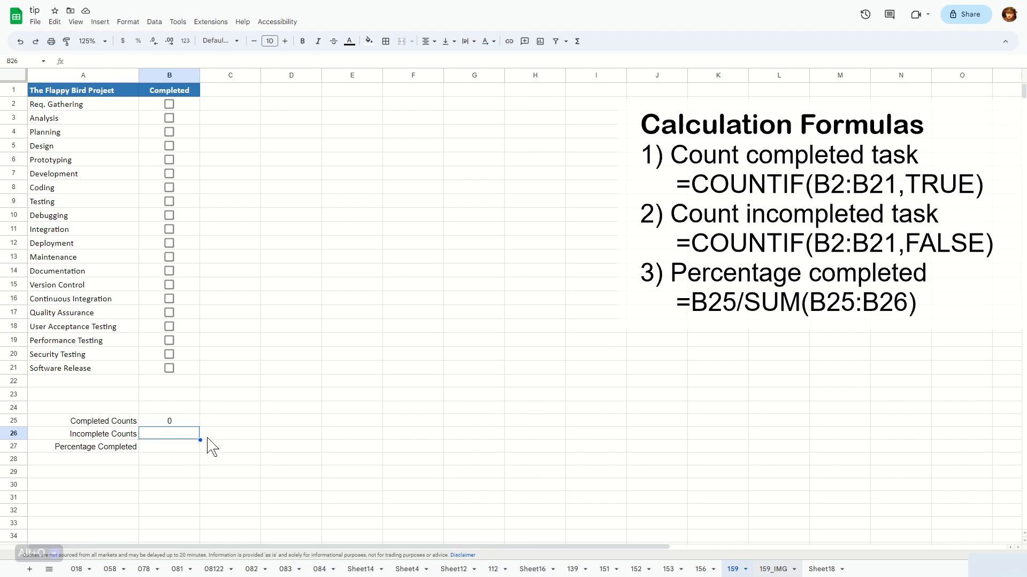
# Enter the formula =COUNTIF(B2:B21,FALSE) in cell B26 to count the incomplete tasks
pyautogui.write('=COUNTIF(')
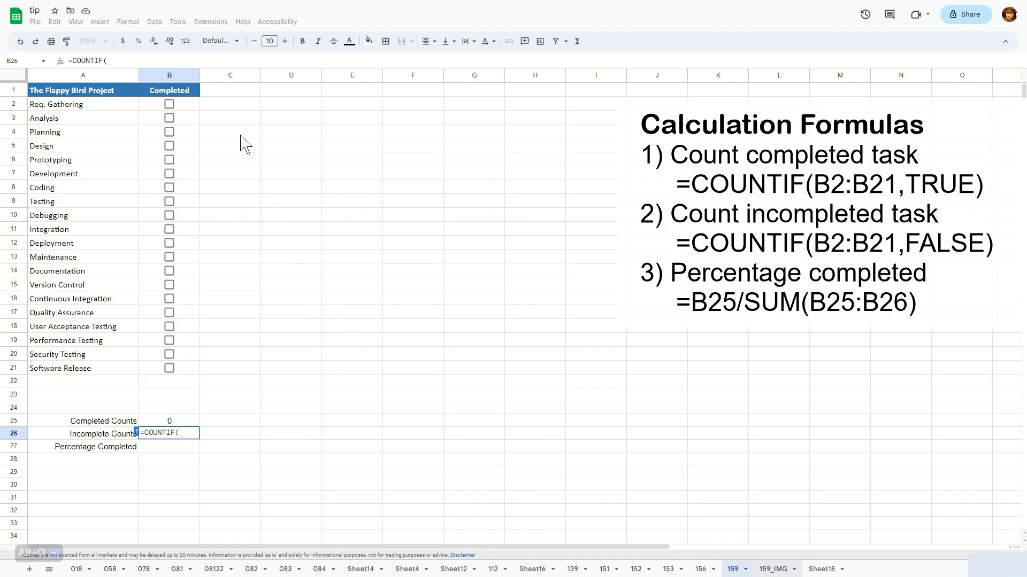
pyautogui.moveTo(169, 104); pyautogui.dragTo(184, 366)
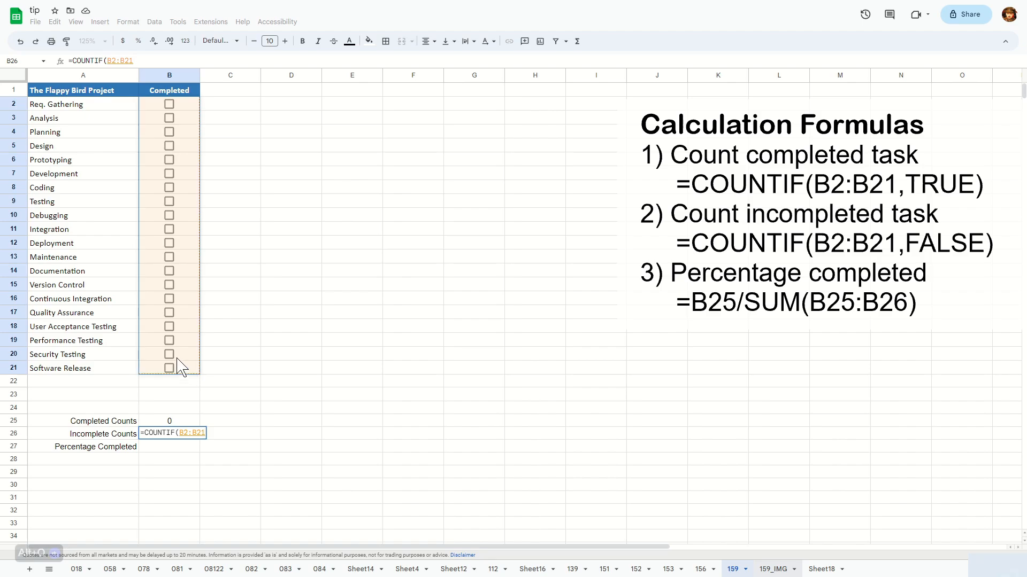
pyautogui.write(',FALSE)')
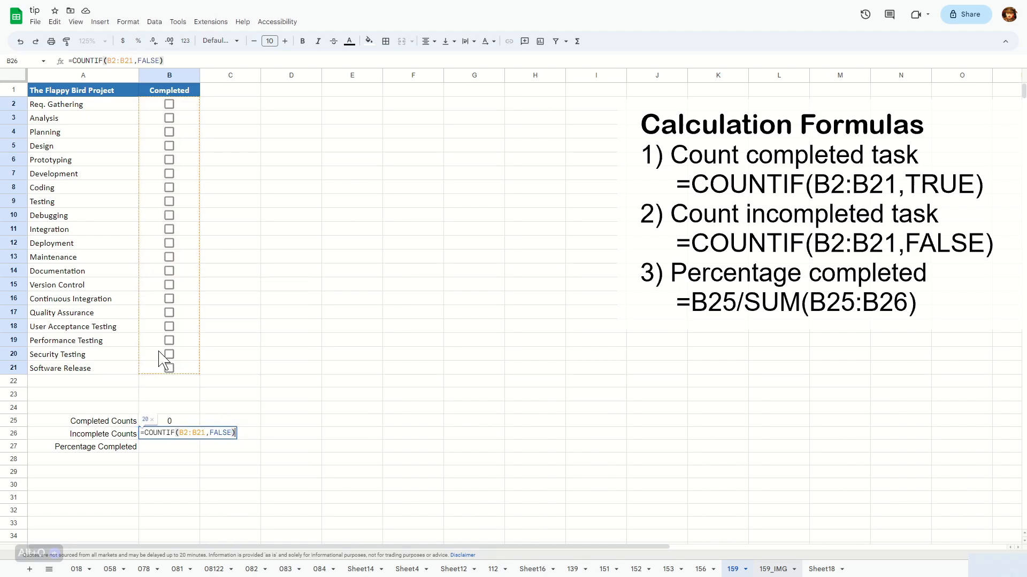
pyautogui.press('Return')
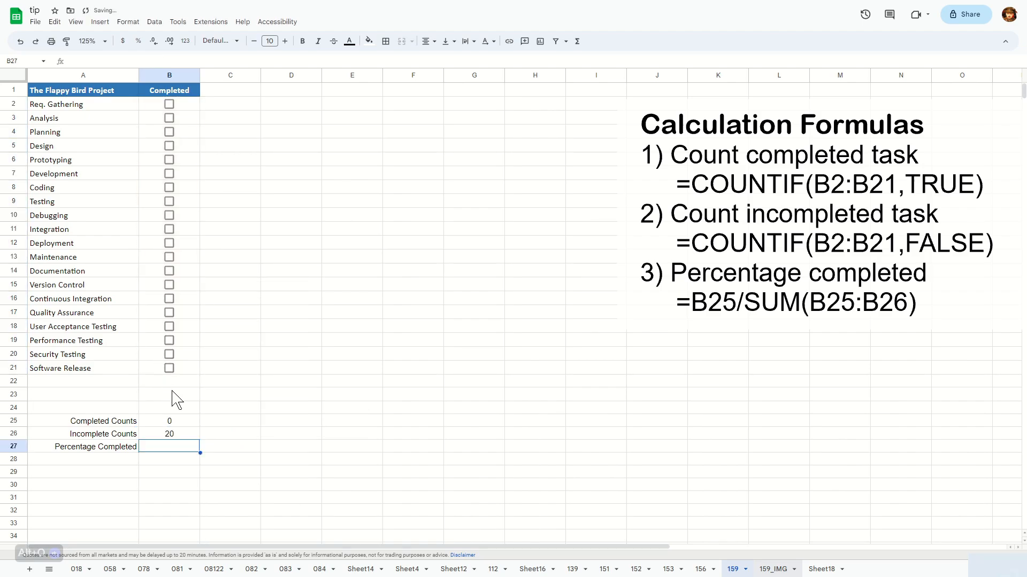
# Test the counts by ticking the checkboxes in B18 to B21 and clearing them again
pyautogui.click(169, 368)
pyautogui.click(169, 354)
pyautogui.click(169, 340)
pyautogui.click(170, 327)
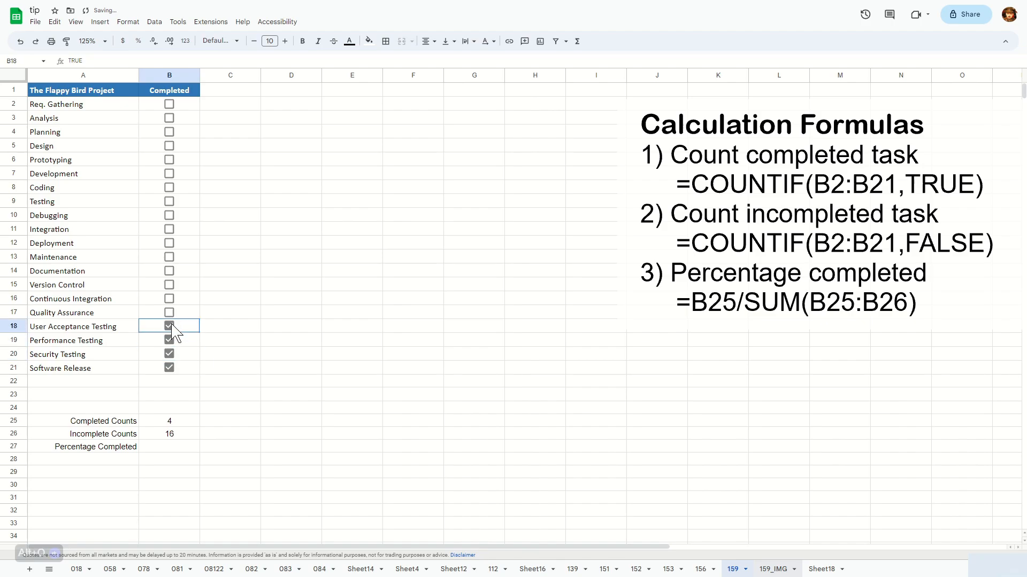
pyautogui.click(169, 326)
pyautogui.click(169, 340)
pyautogui.click(169, 354)
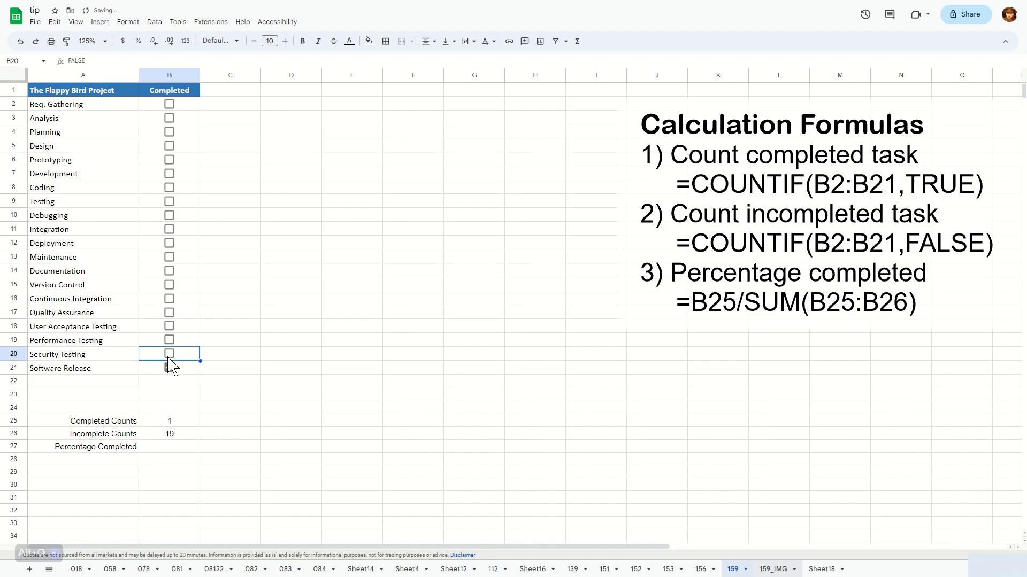
pyautogui.click(169, 368)
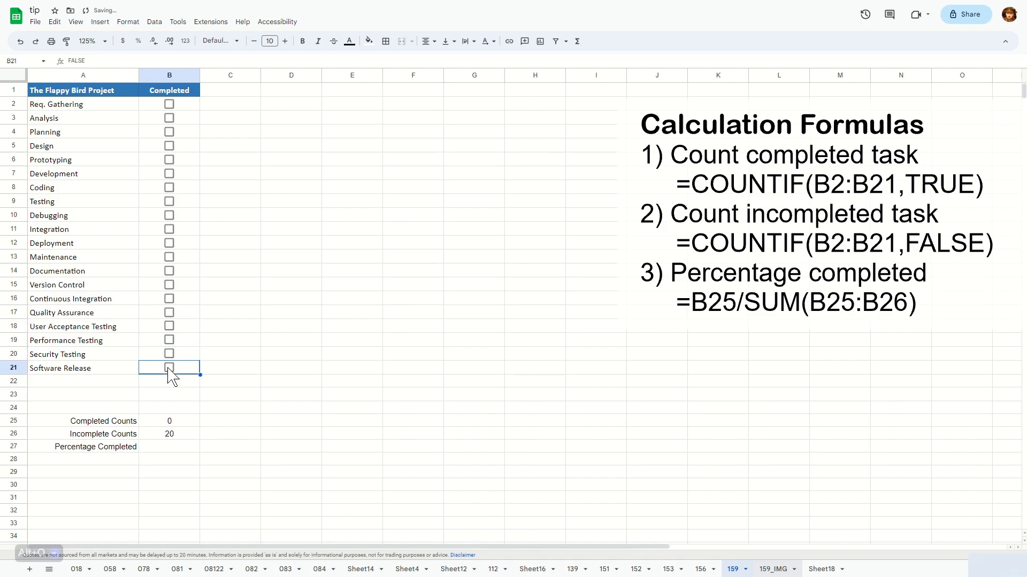
# Enter the formula =B25/SUM(B25:B26) in cell B27 and format the cell as a percentage
pyautogui.click(175, 449)
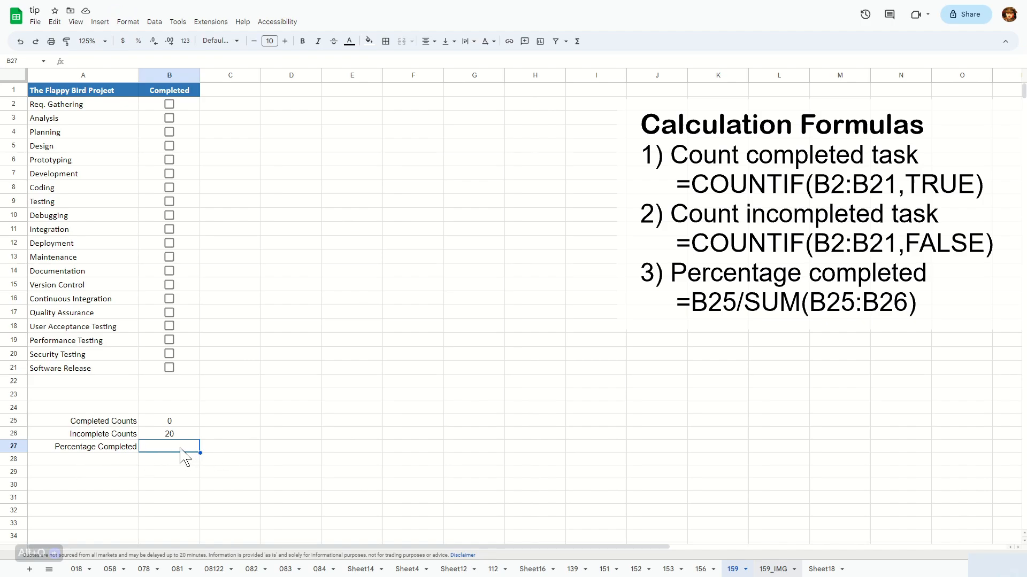
pyautogui.write('=')
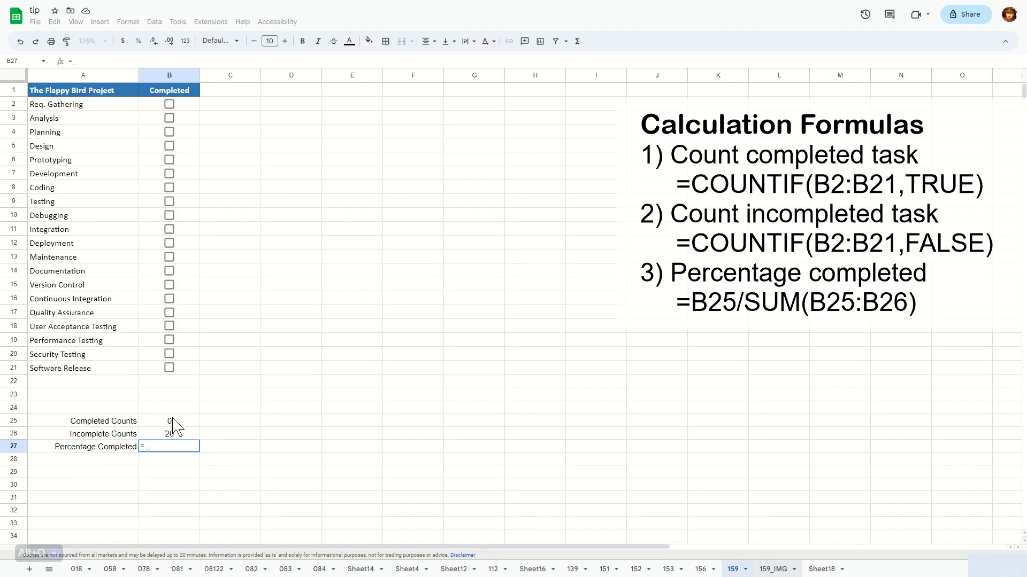
pyautogui.click(174, 420)
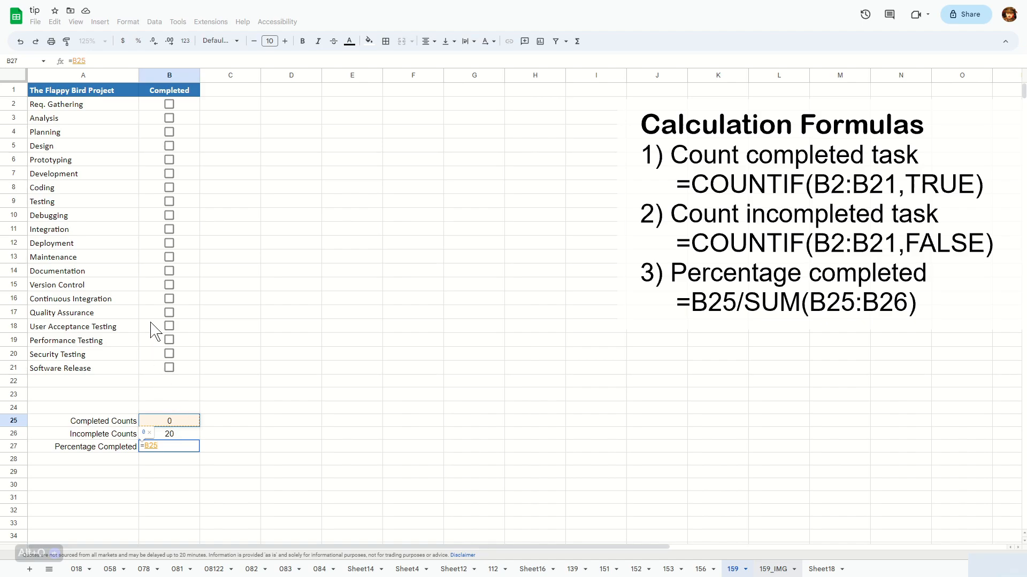
pyautogui.write('/SUM(')
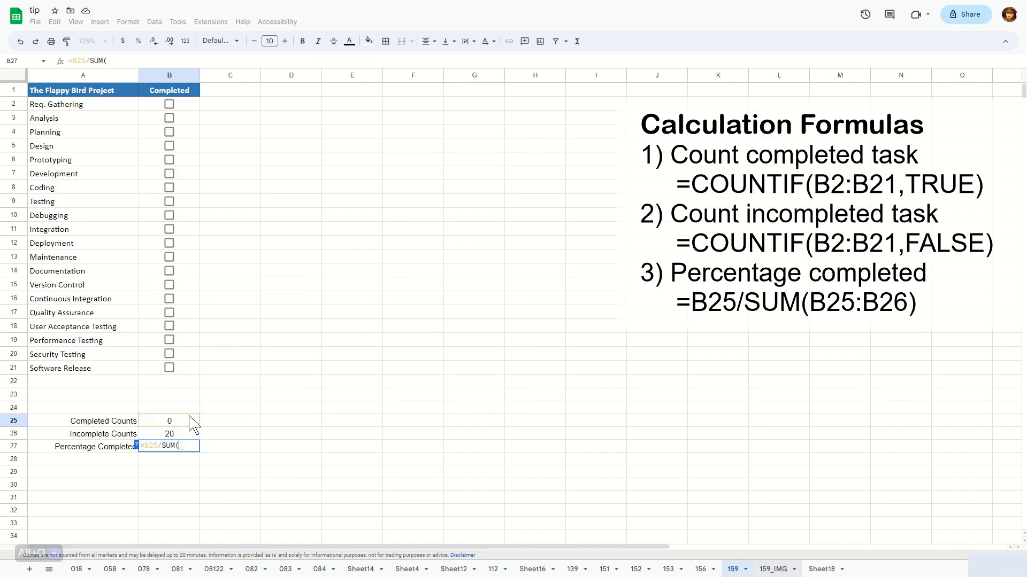
pyautogui.moveTo(191, 421); pyautogui.dragTo(184, 435)
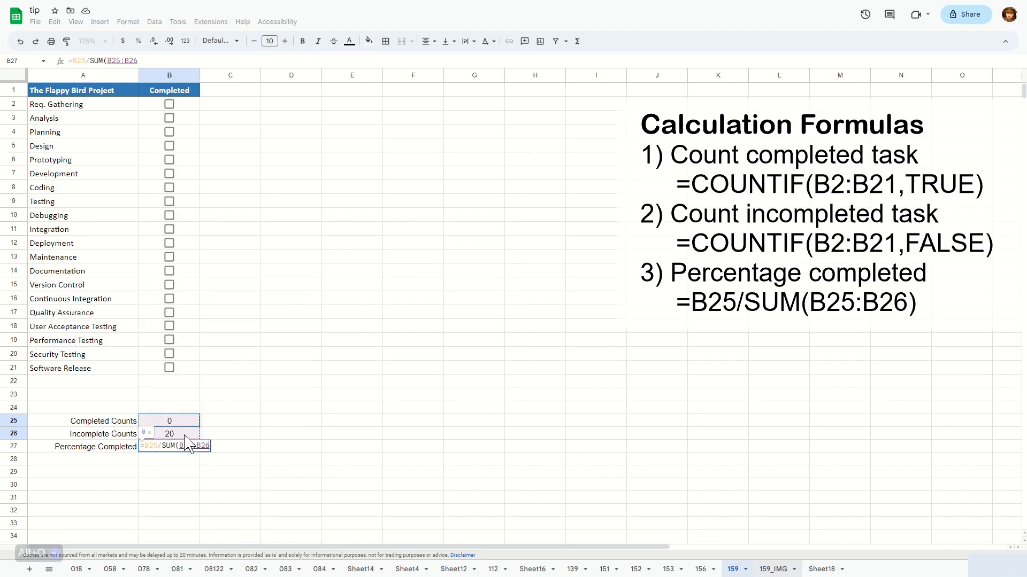
pyautogui.write(')')
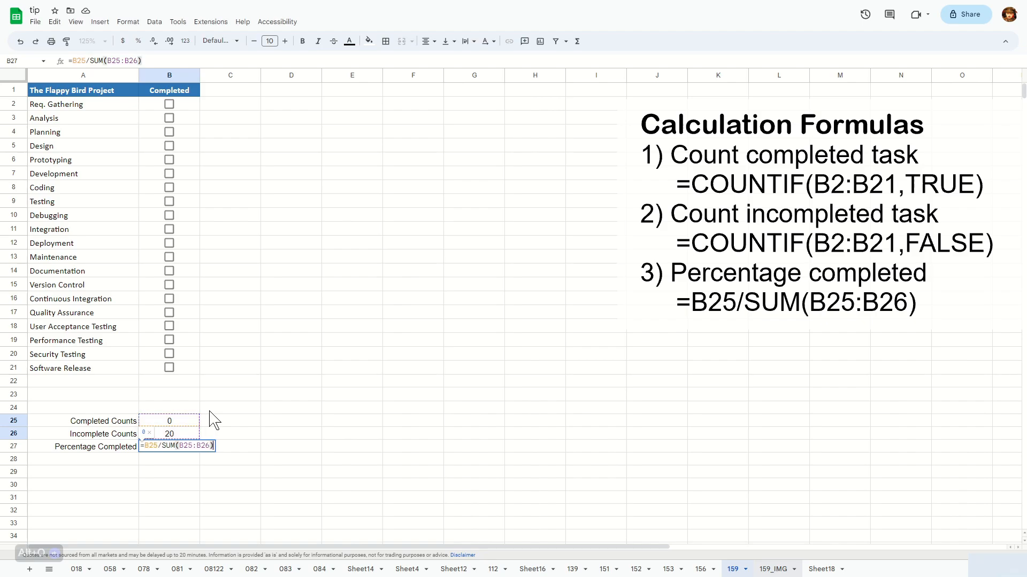
pyautogui.press('Return')
pyautogui.press('Up')
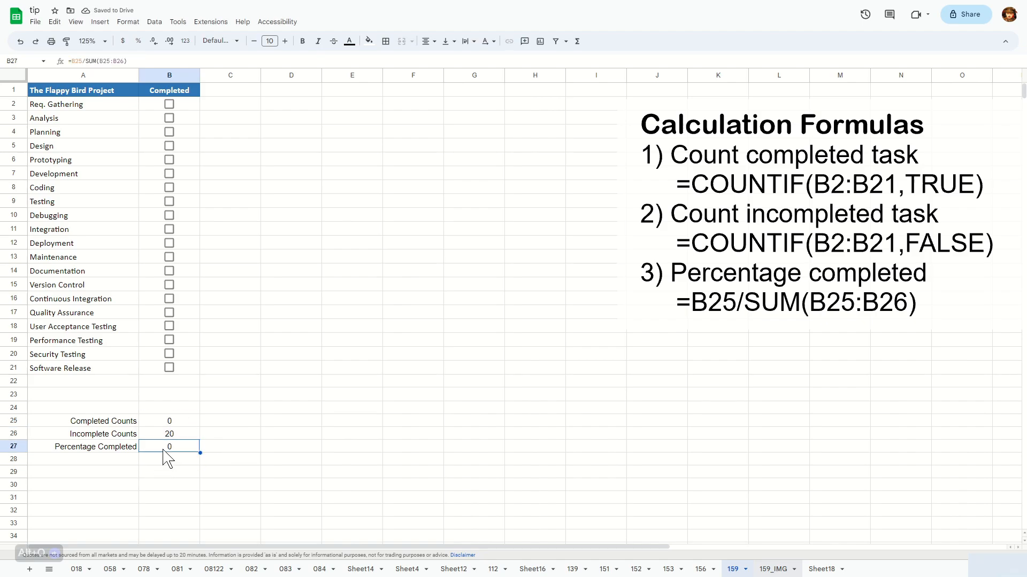
pyautogui.click(138, 42)
# Test the formulas by ticking Software Release, Performance Testing, Quality Assurance, Version Control, Documentation, Maintenance and Integration as completed
pyautogui.click(169, 367)
pyautogui.click(169, 340)
pyautogui.click(169, 312)
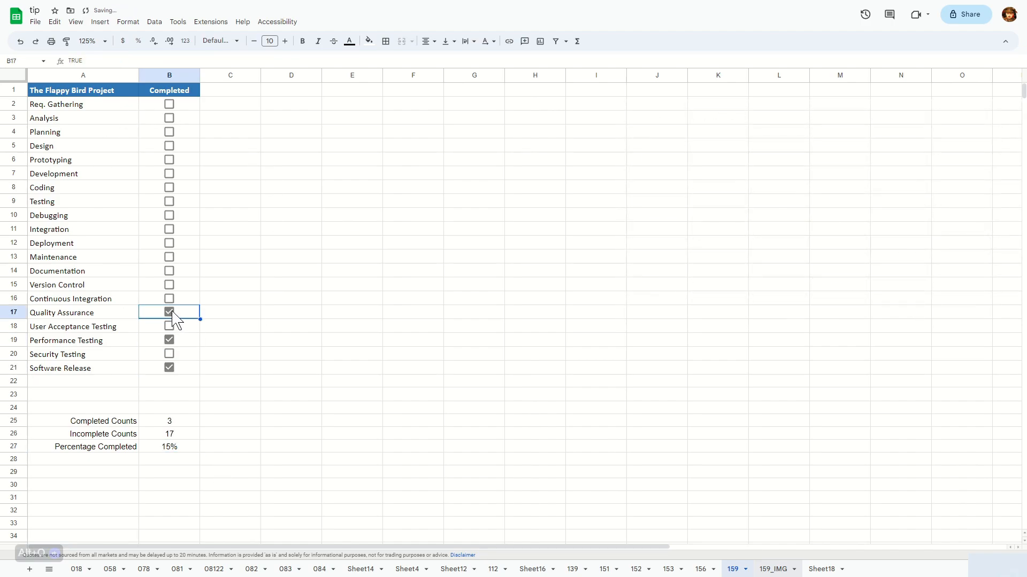
pyautogui.click(169, 285)
pyautogui.click(169, 271)
pyautogui.click(169, 257)
pyautogui.click(169, 230)
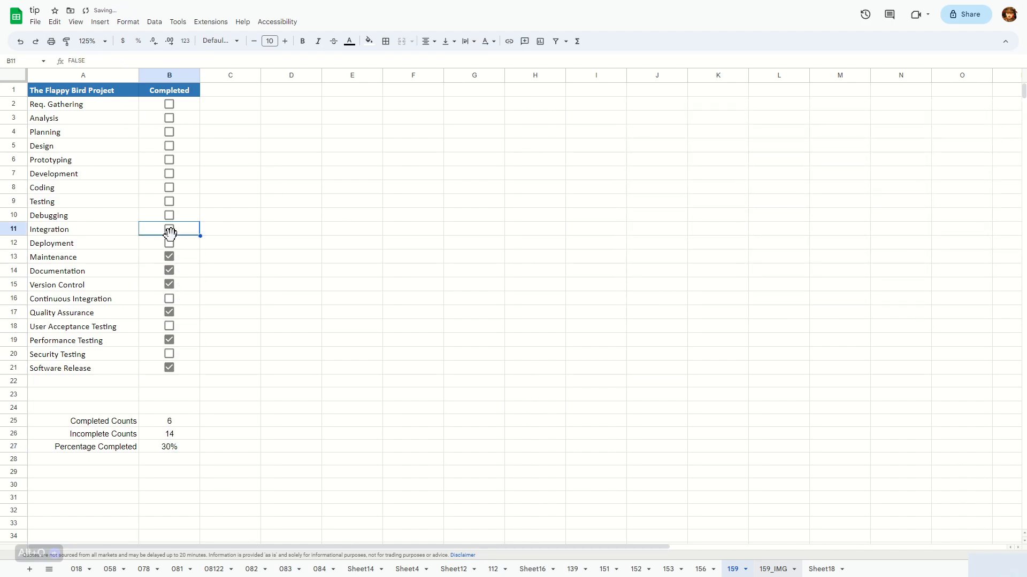
pyautogui.click(169, 230)
# Clear every ticked checkbox in the Completed column, from Integration down to Software Release
pyautogui.click(169, 230)
pyautogui.click(169, 257)
pyautogui.click(169, 271)
pyautogui.click(169, 284)
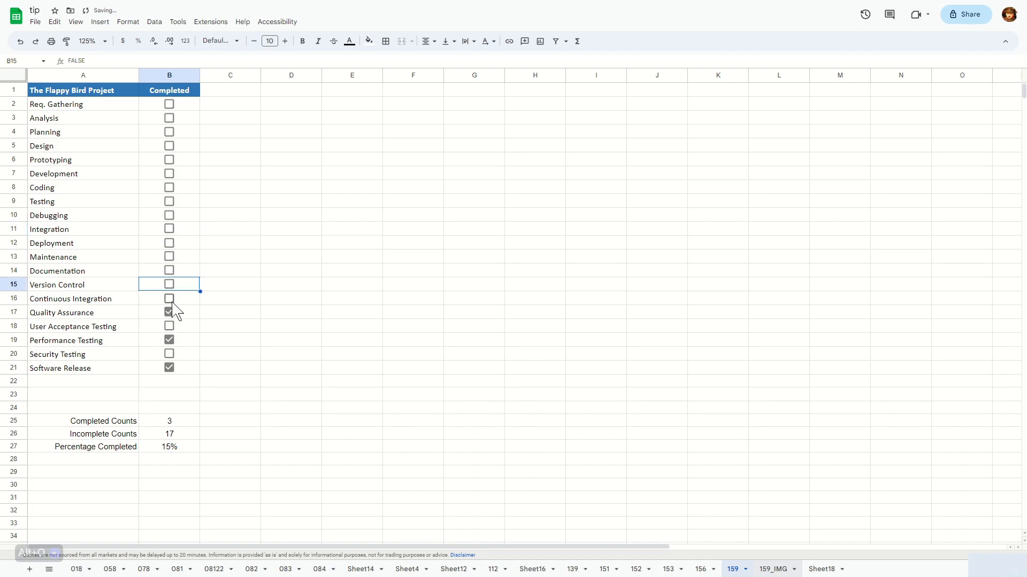
pyautogui.click(169, 313)
pyautogui.click(169, 340)
pyautogui.click(169, 368)
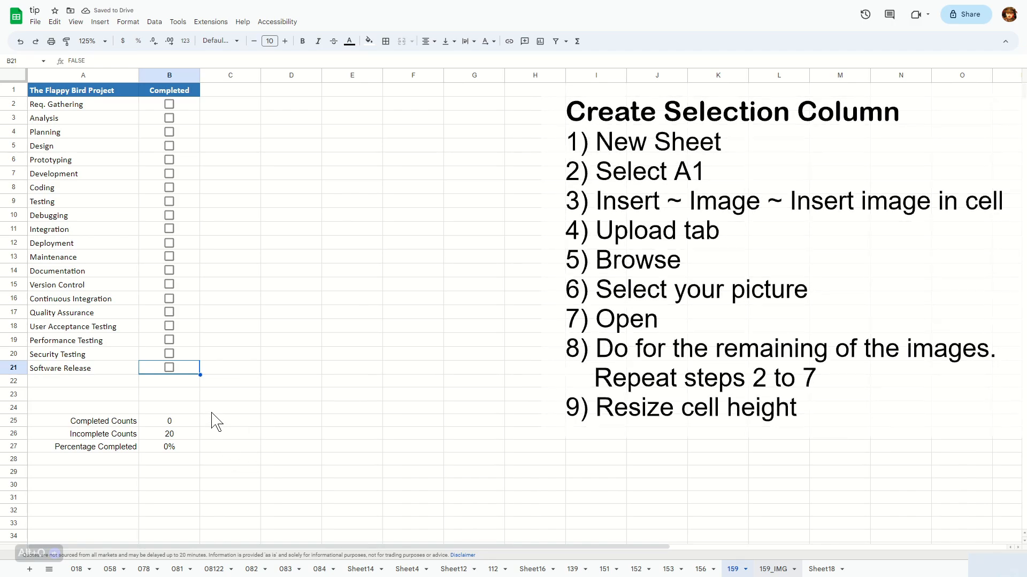
# On sheet 159_IMG, upload the first bg_tomato picture as an in-cell image in A1 and increase row 1's height to fit it
pyautogui.click(778, 571)
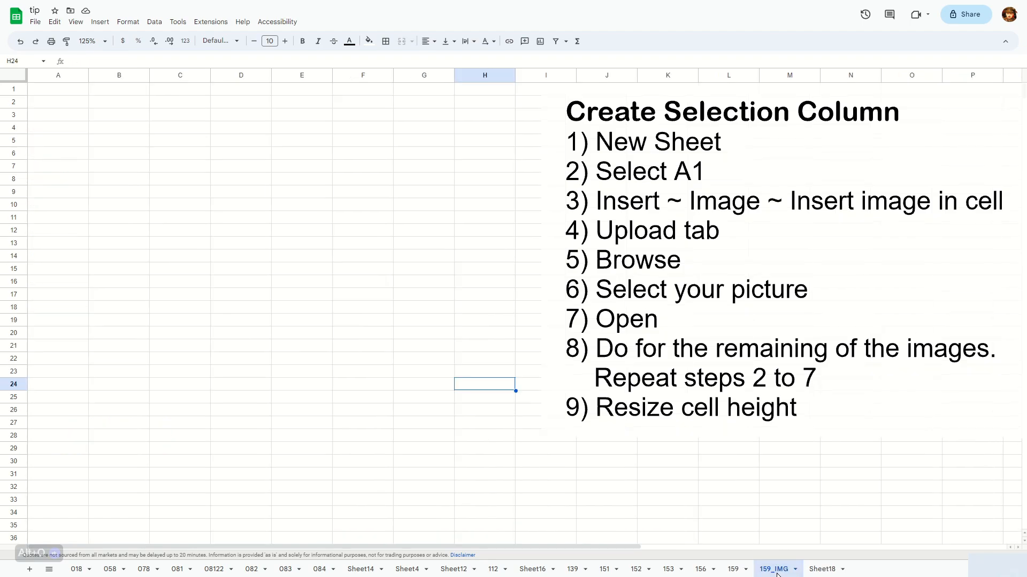
pyautogui.click(75, 91)
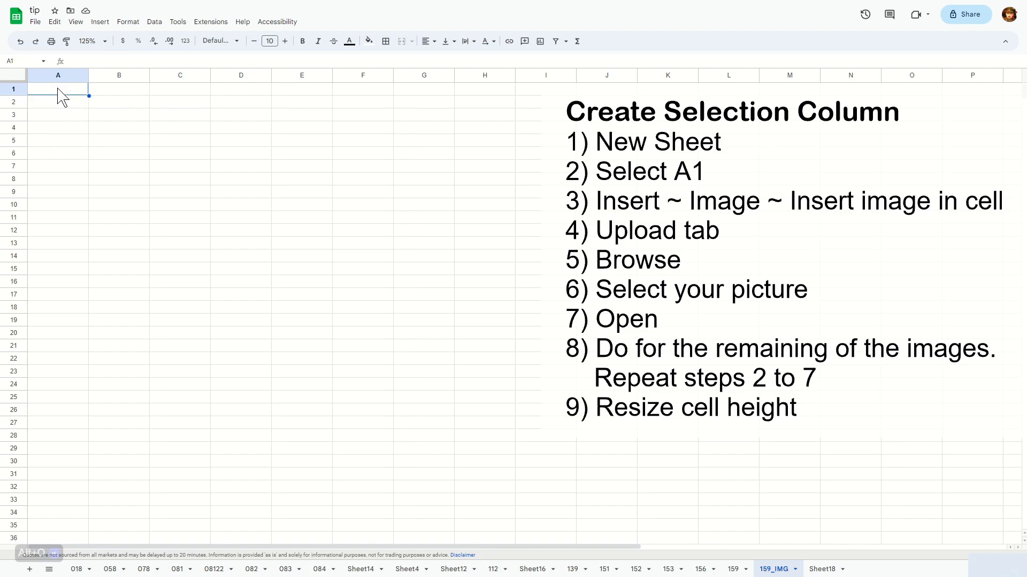
pyautogui.click(107, 24)
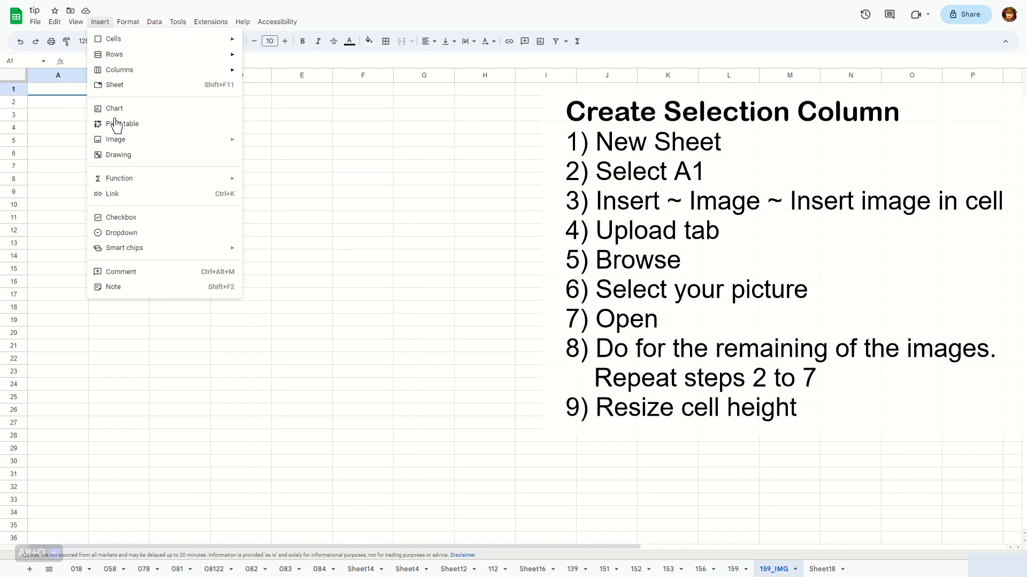
pyautogui.moveTo(137, 143)
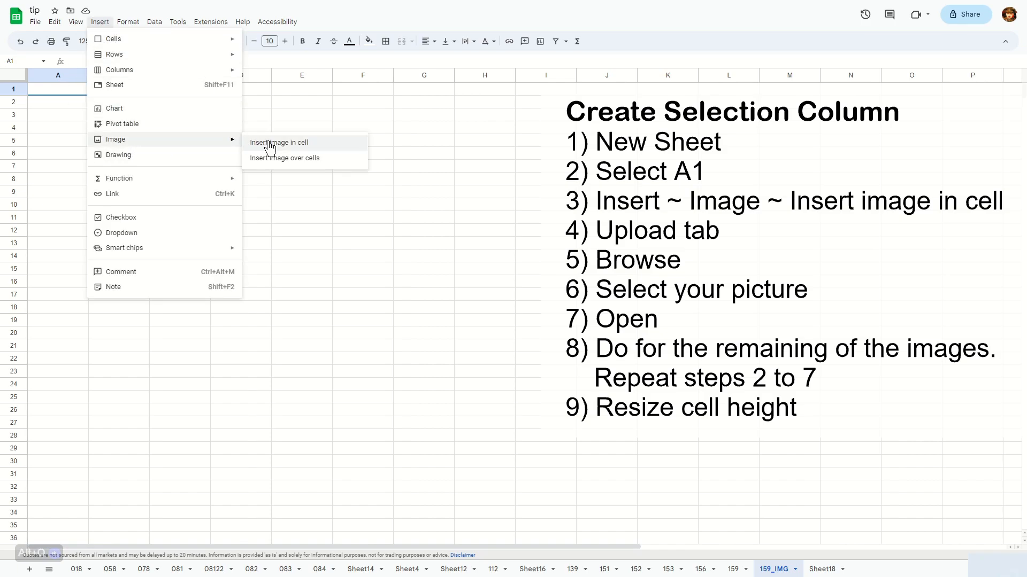
pyautogui.click(300, 144)
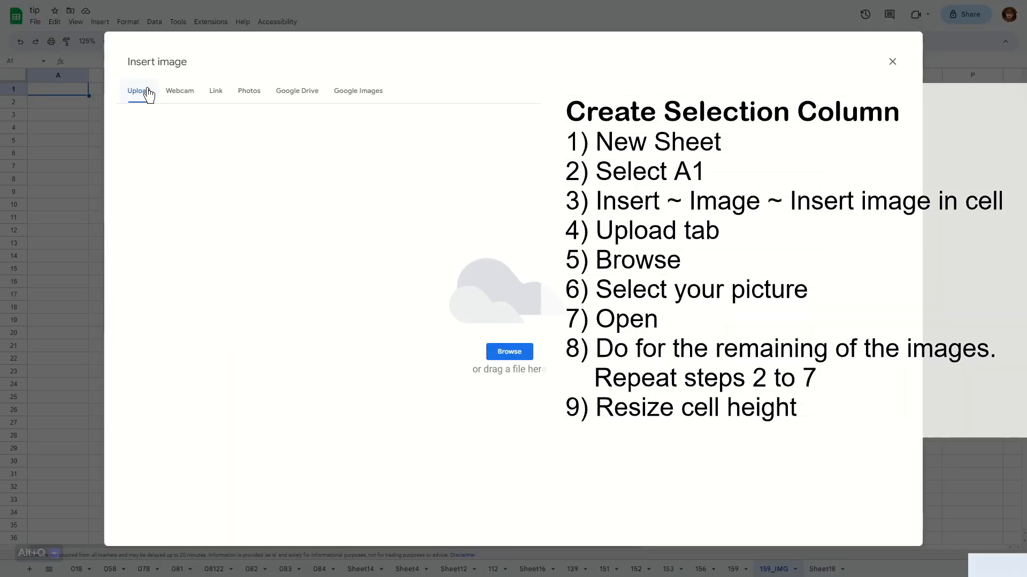
pyautogui.click(140, 94)
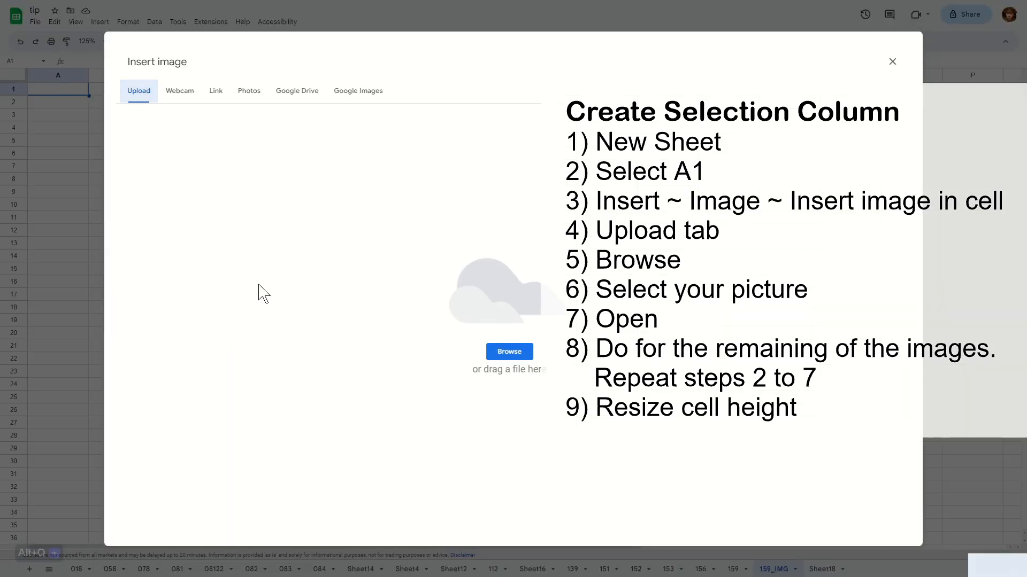
pyautogui.click(508, 353)
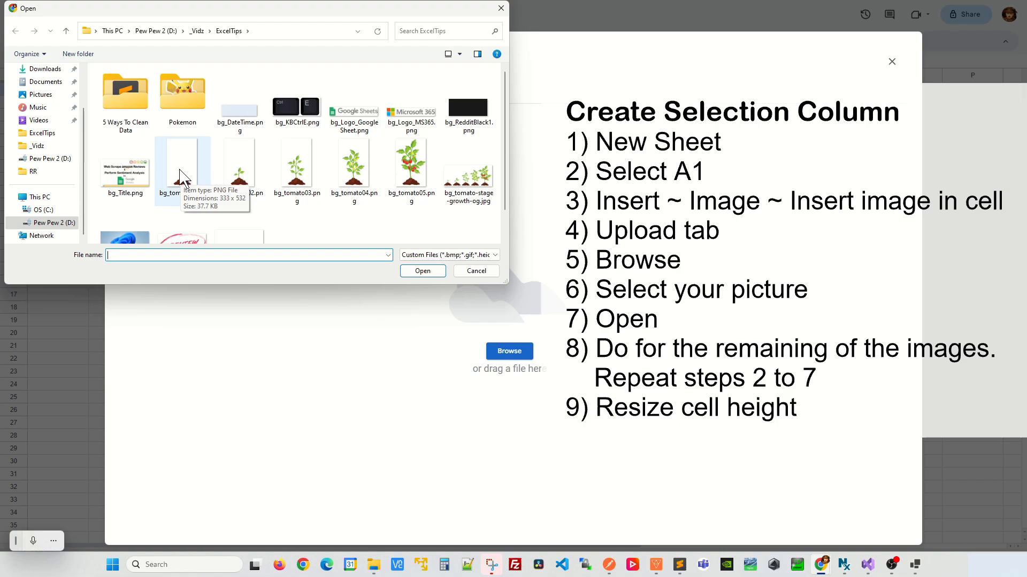
pyautogui.click(180, 178)
pyautogui.click(431, 272)
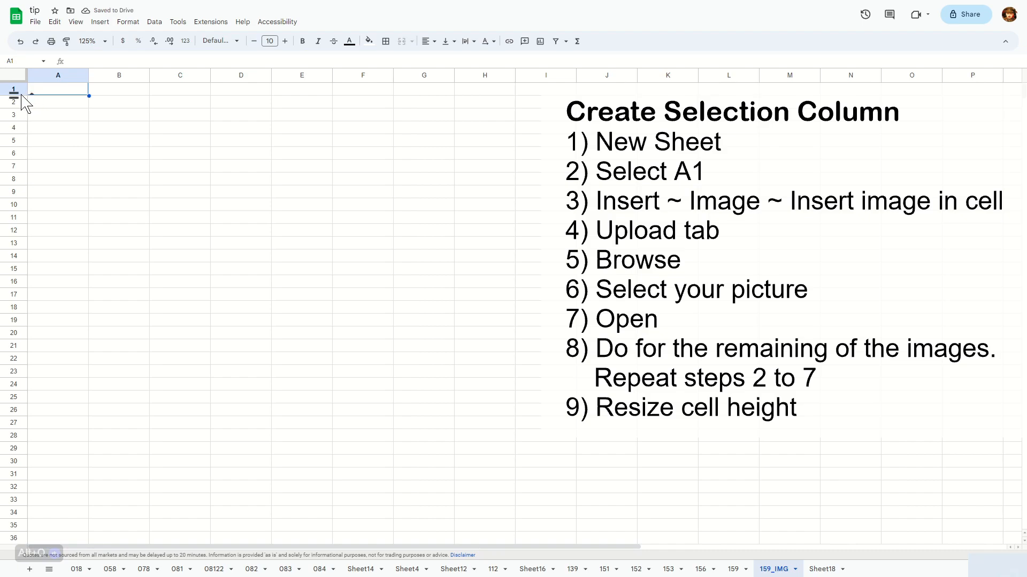
pyautogui.moveTo(13, 95); pyautogui.dragTo(16, 170)
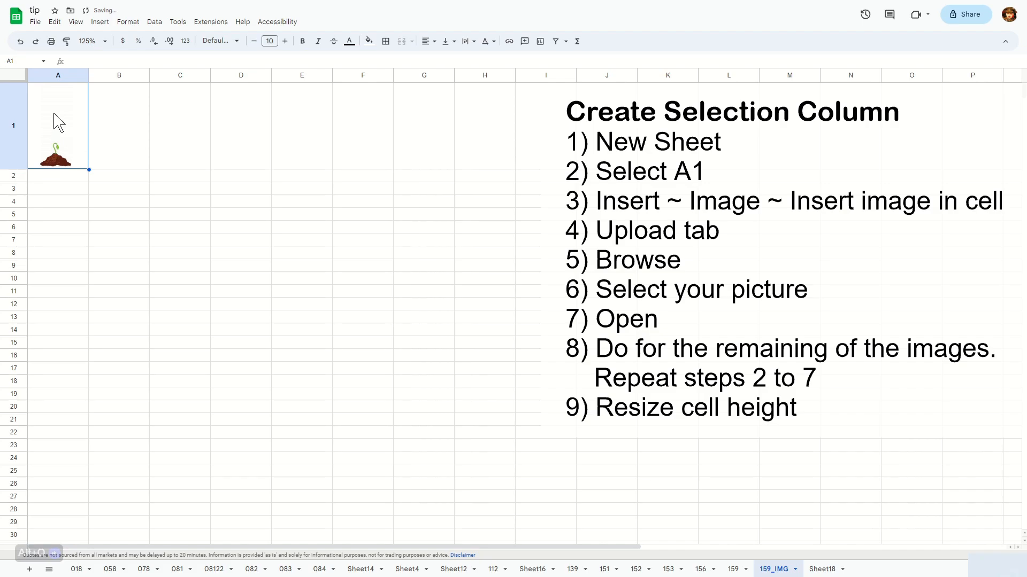
# Upload bg_tomato02.png as an in-cell image in cell B1 of sheet 159_IMG
pyautogui.click(125, 137)
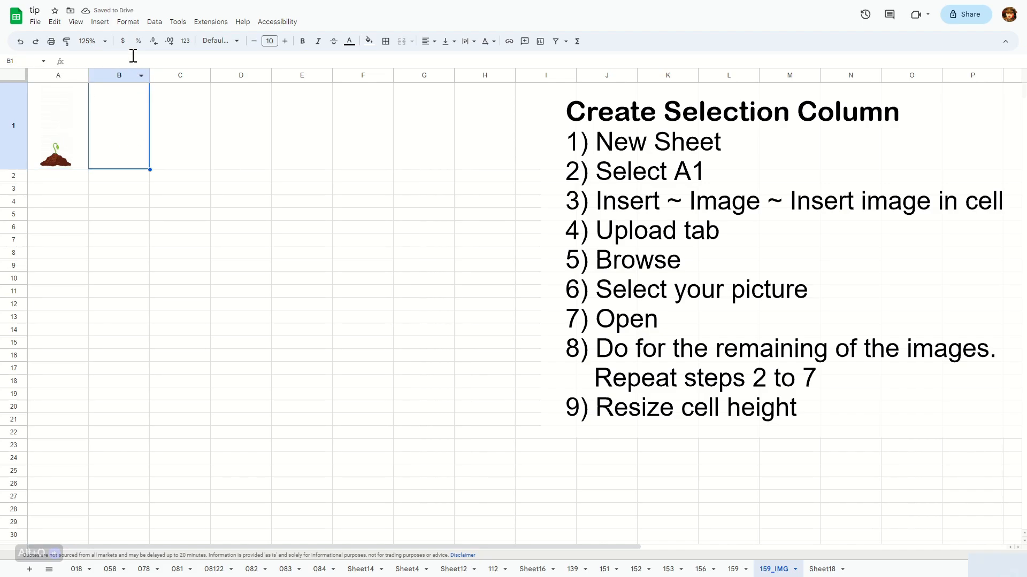
pyautogui.click(100, 22)
pyautogui.moveTo(144, 141)
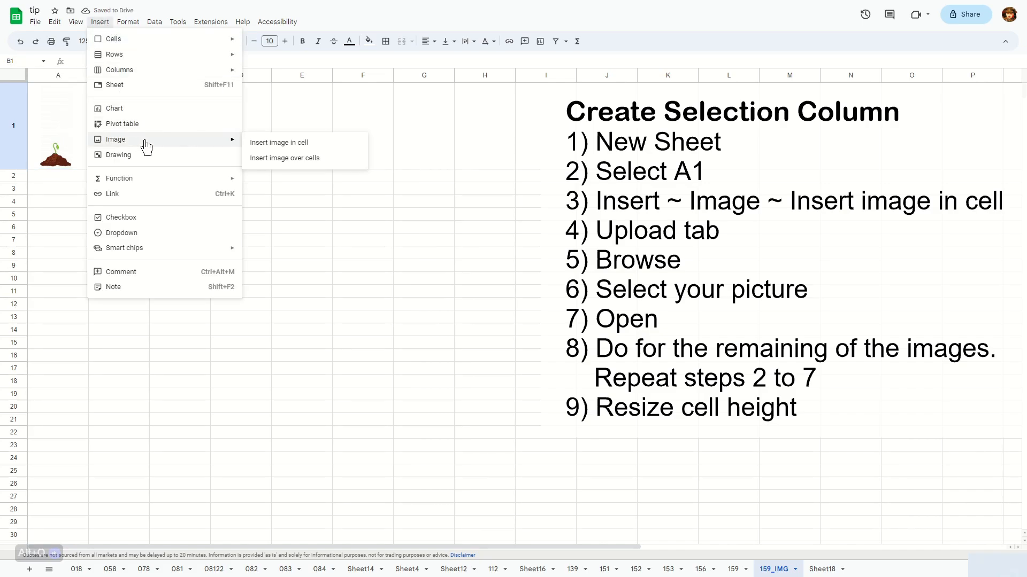
pyautogui.click(272, 143)
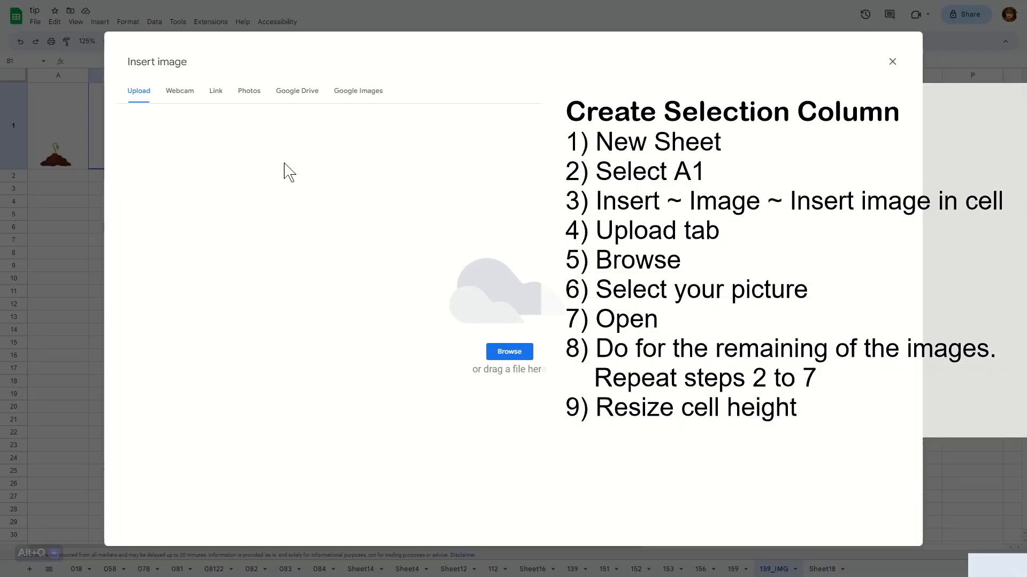
pyautogui.click(517, 352)
pyautogui.click(239, 170)
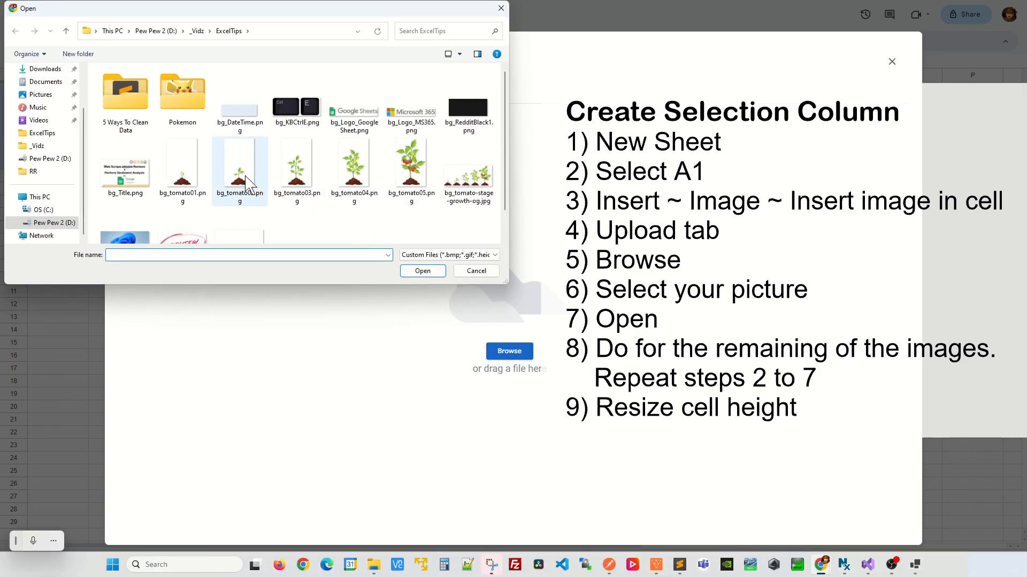
pyautogui.click(421, 271)
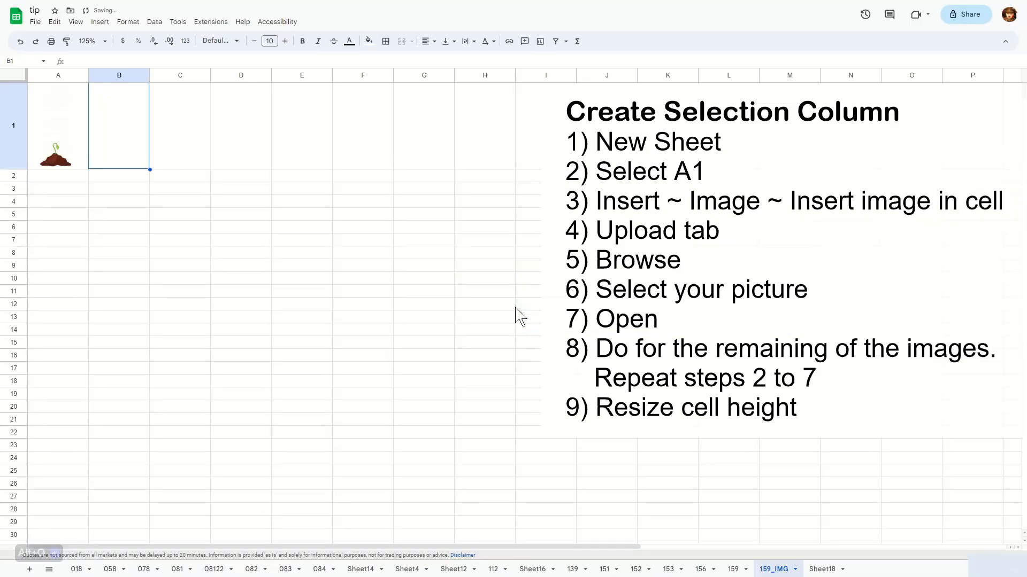
# Upload bg_tomato03.png, bg_tomato04.png and bg_tomato05.png as in-cell images in cells C1, D1 and E1 respectively
pyautogui.click(180, 150)
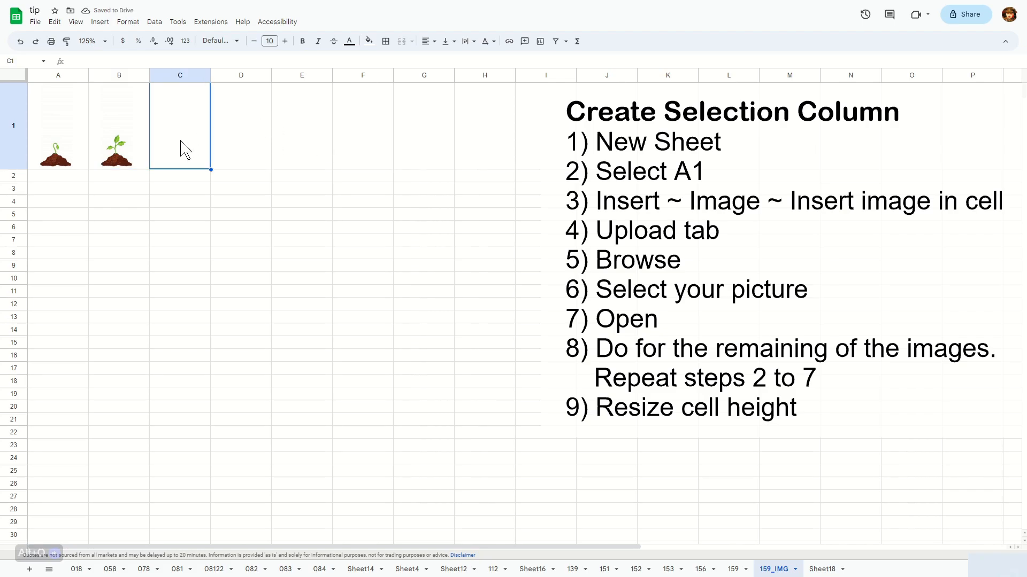
pyautogui.click(100, 22)
pyautogui.moveTo(115, 140)
pyautogui.click(279, 141)
pyautogui.click(509, 351)
pyautogui.click(100, 22)
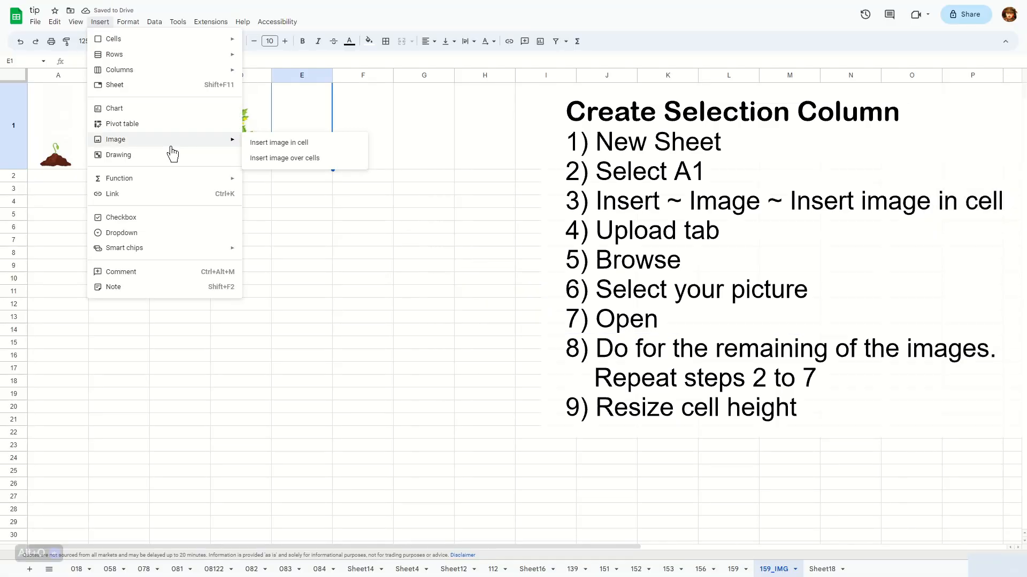
pyautogui.click(257, 140)
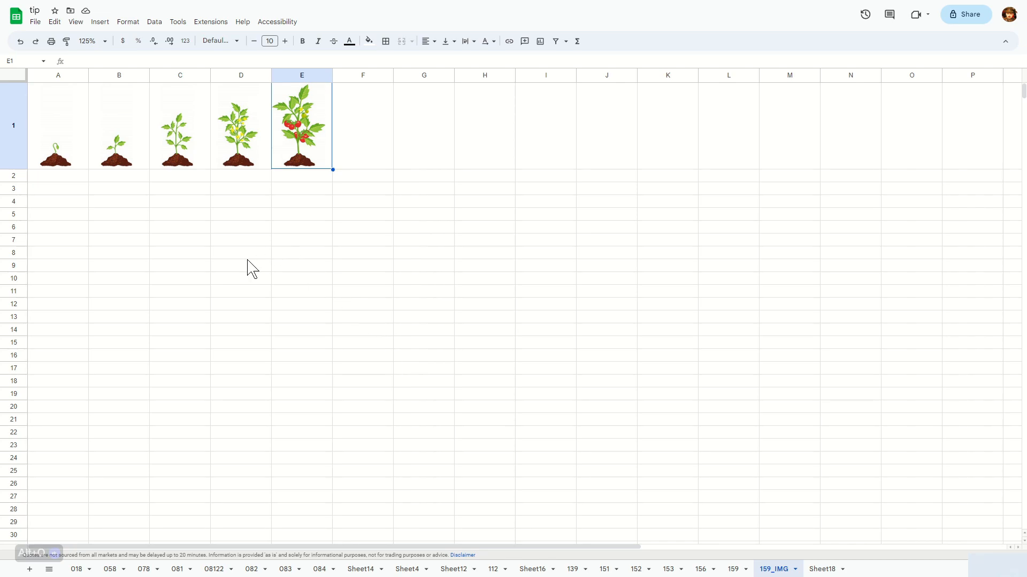
# On sheet 159, enter =IF(B27<=0,'159_IMG'!A1,IF(B27<=0.25,'159_IMG'!B1,IF(B27<=0.5,'159_IMG'!C1,IF(B27<1,'159_IMG'!D1,IF(B27>=1,'159_IMG'!E1,""))))) in B23 and increase row 23's height to fit the image
pyautogui.click(738, 571)
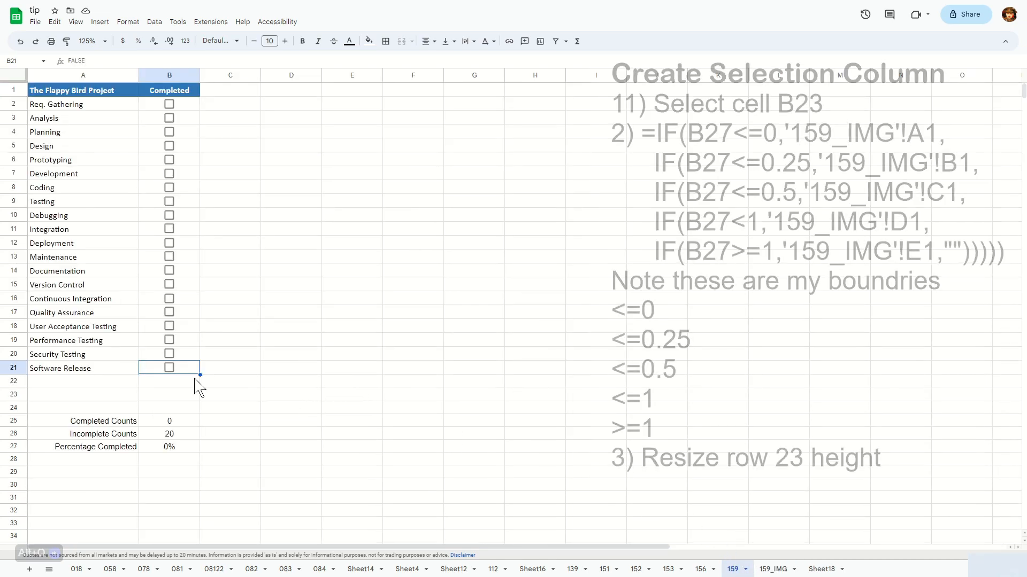
pyautogui.click(174, 396)
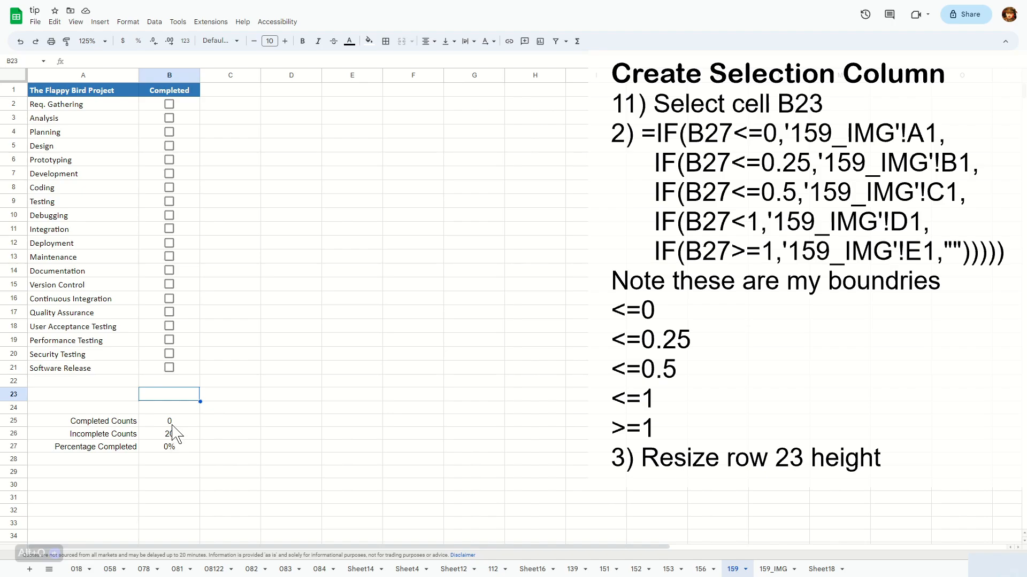
pyautogui.write('=IF(')
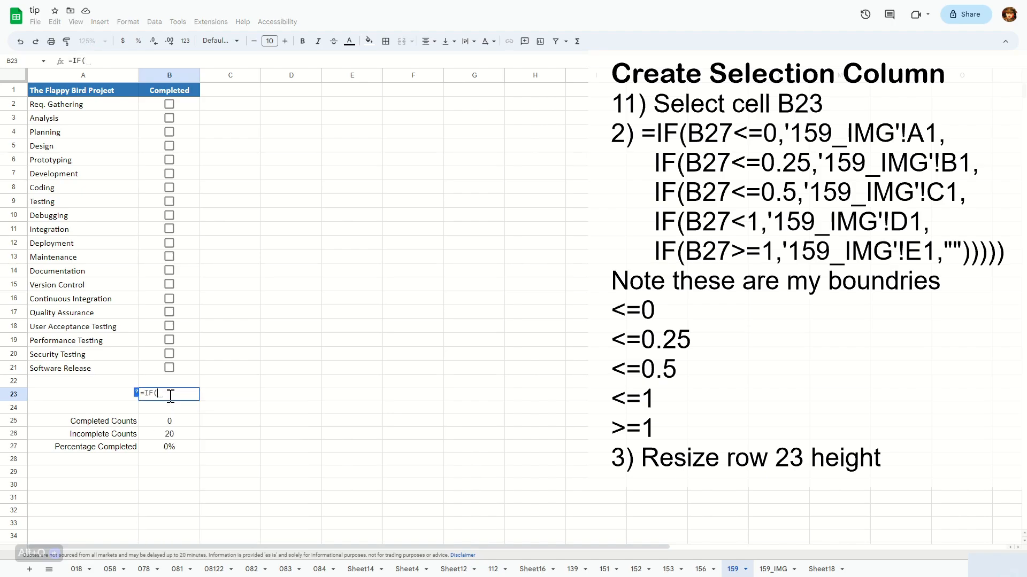
pyautogui.write("B27<=0,'159_IMG'!A1,IF(B27<=0.25,'159")
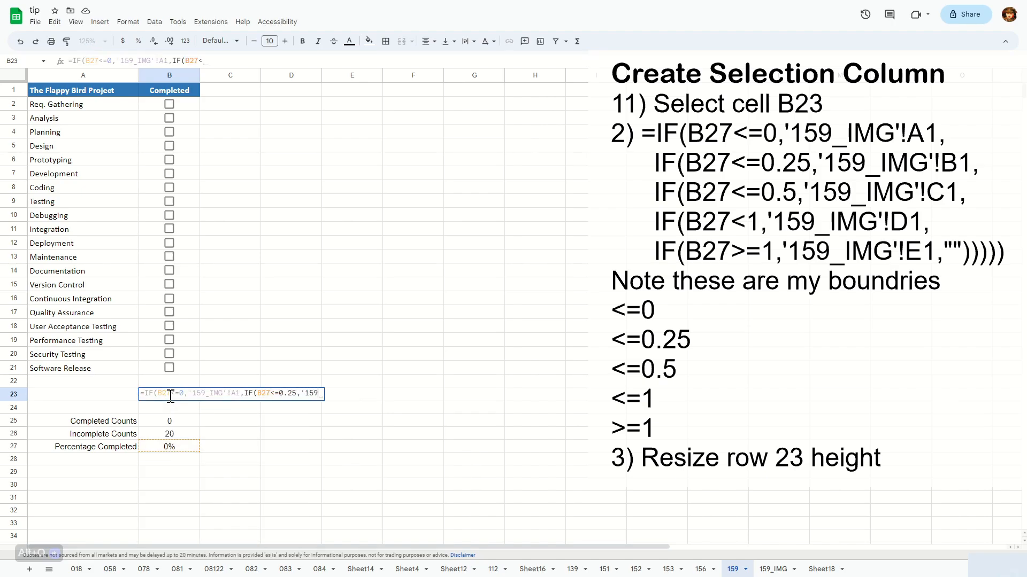
pyautogui.write("_IMG'!B1,IF(B27<=0.5,'159_IMG'!C1,IF")
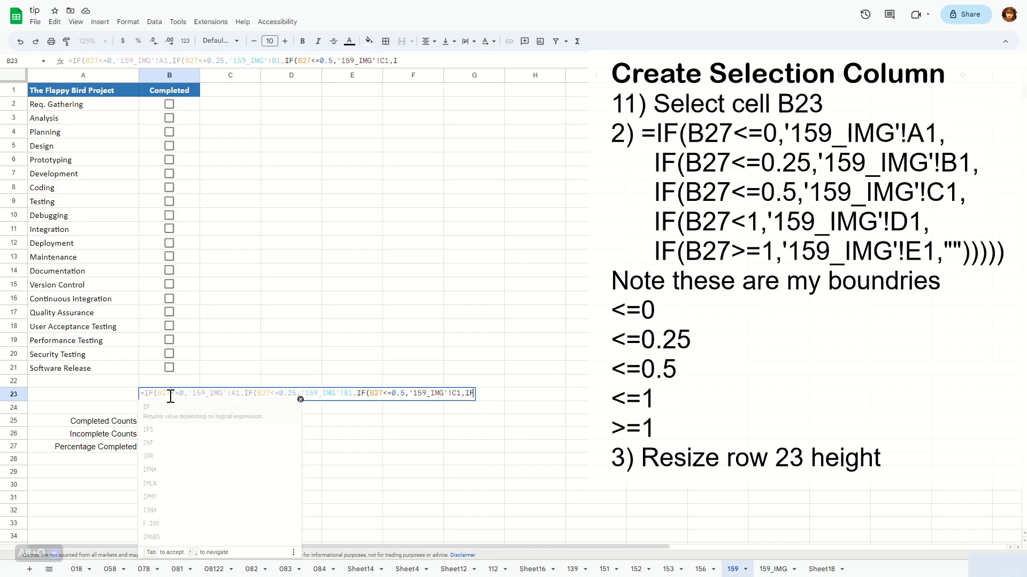
pyautogui.write('(B27<1,\'159_IMG\'!D1,IF(B27>=1,\'159_IMG\'!E1,"")))))')
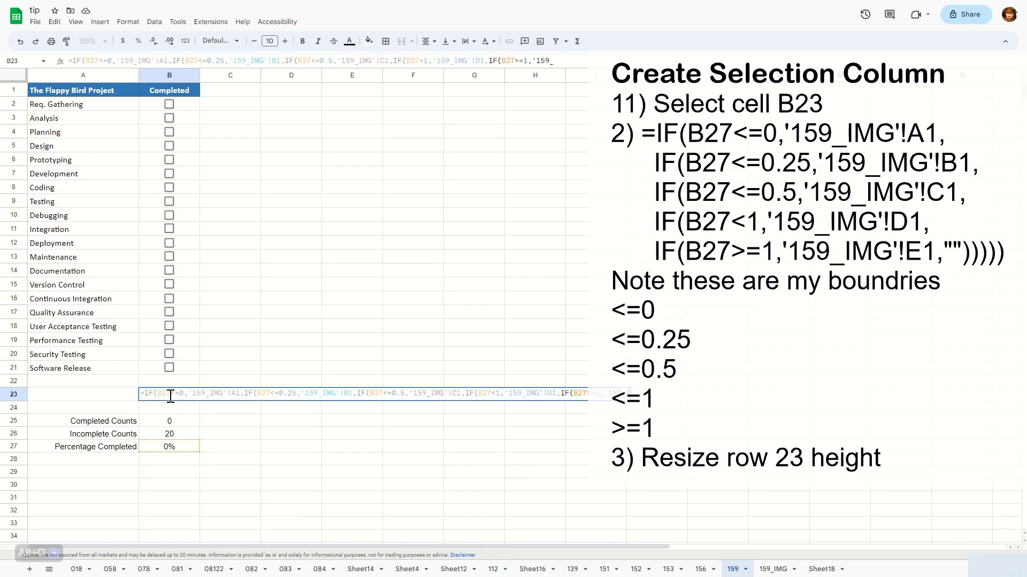
pyautogui.press('Return')
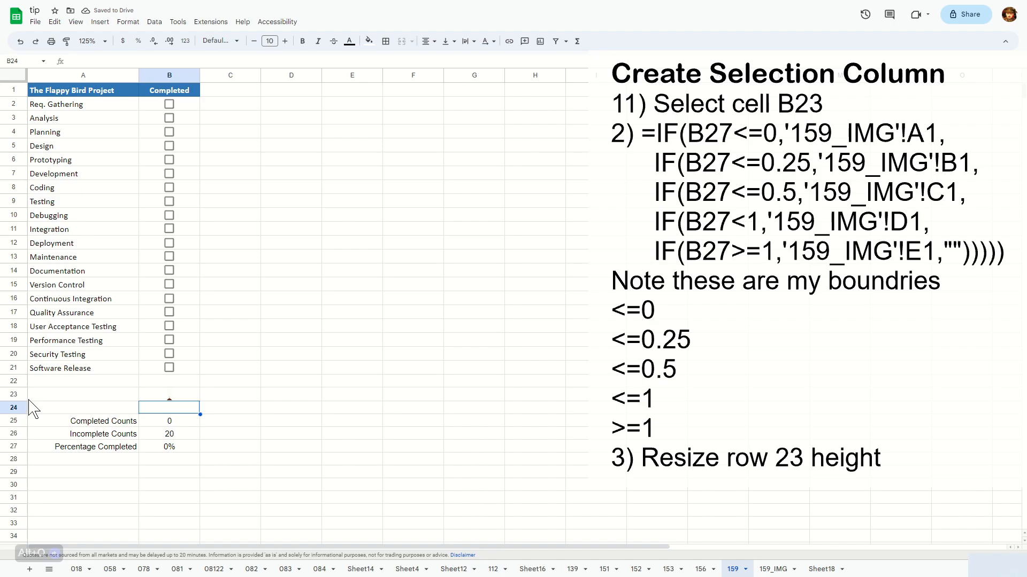
pyautogui.moveTo(14, 401); pyautogui.dragTo(13, 463)
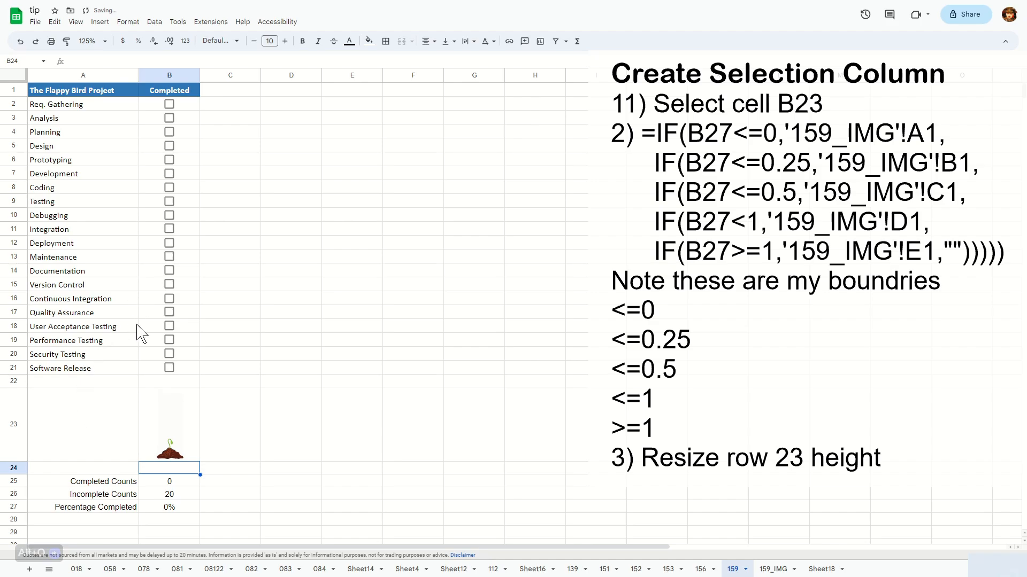
# Review the nested IF formula in B23 and the images it references in cells A1 to E1 of sheet 159_IMG
pyautogui.click(166, 428)
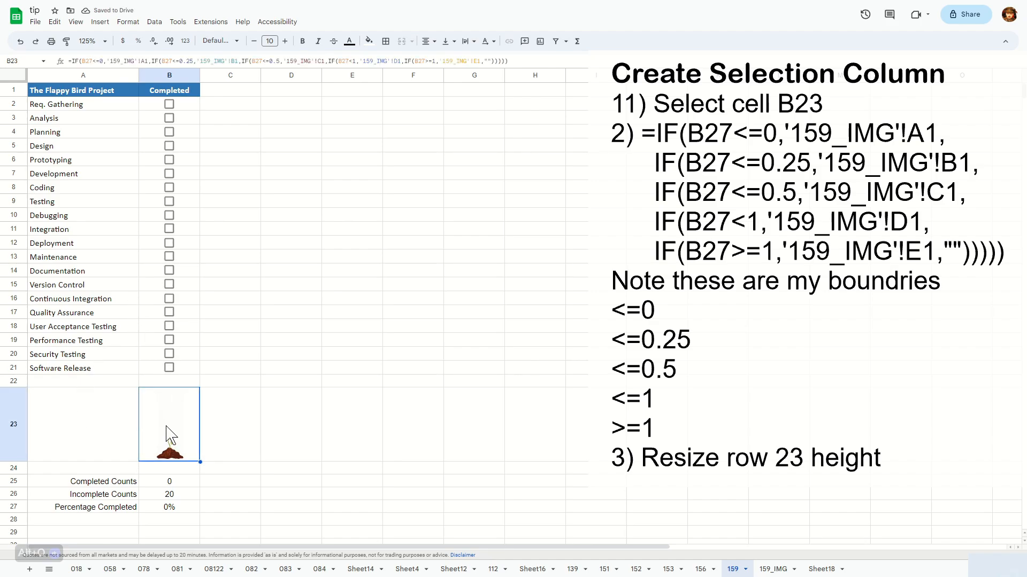
pyautogui.doubleClick(170, 432)
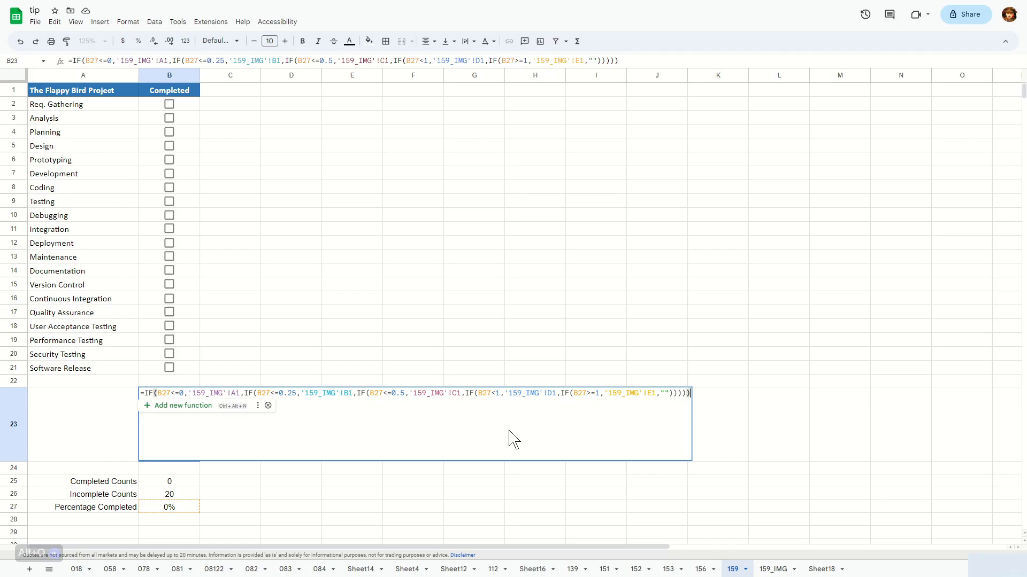
pyautogui.press('Return')
pyautogui.click(773, 569)
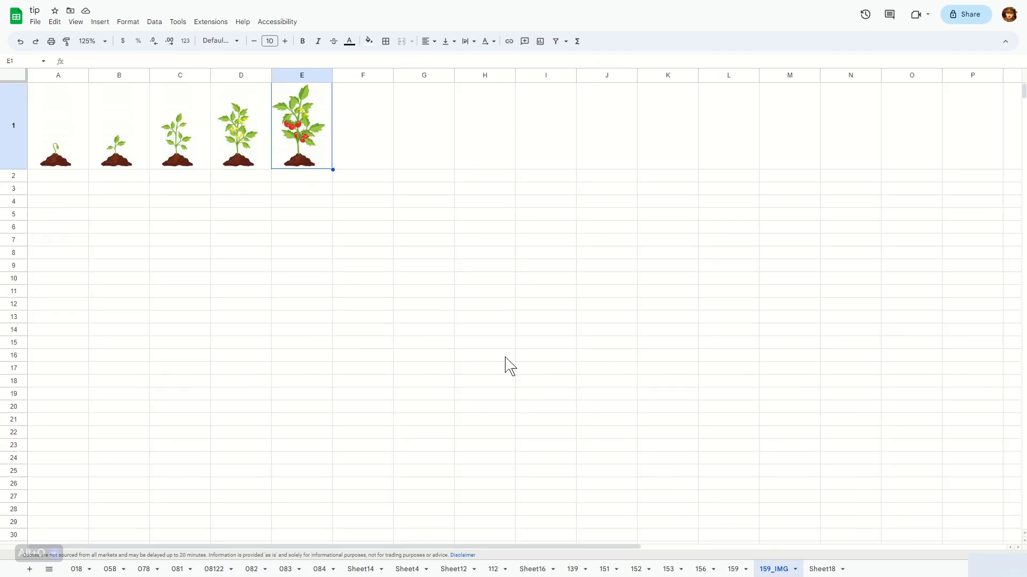
pyautogui.click(77, 125)
pyautogui.click(128, 122)
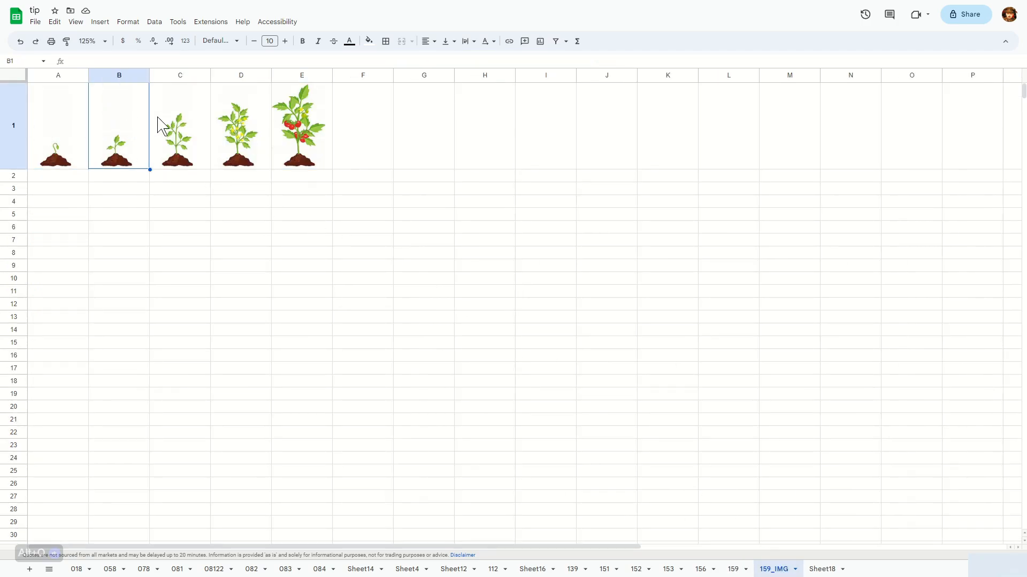
pyautogui.click(178, 117)
pyautogui.click(238, 116)
pyautogui.click(310, 117)
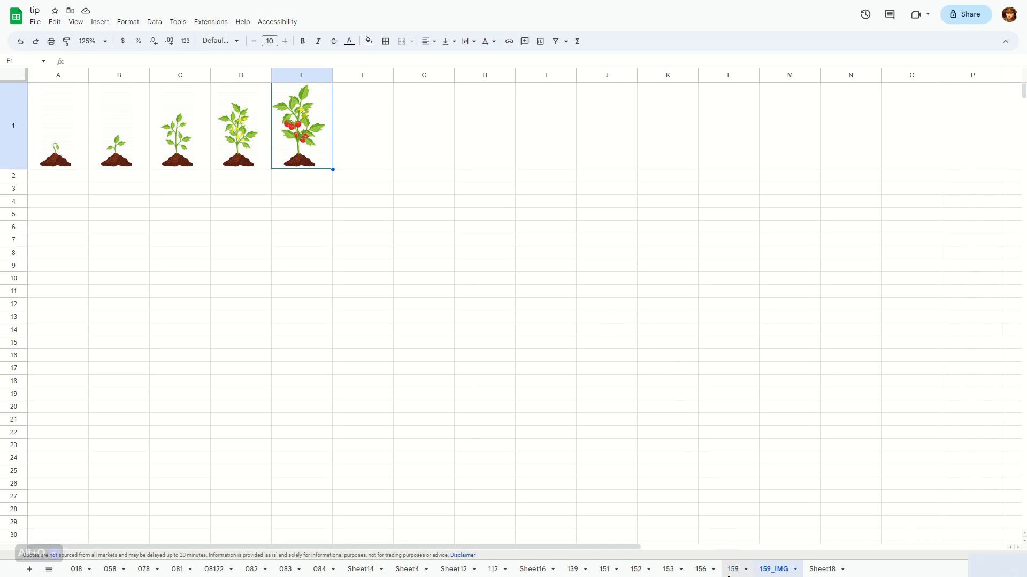
# On sheet 159, test the growth image by ticking every Completed checkbox from Software Release up to Req. Gathering
pyautogui.click(730, 570)
pyautogui.click(241, 445)
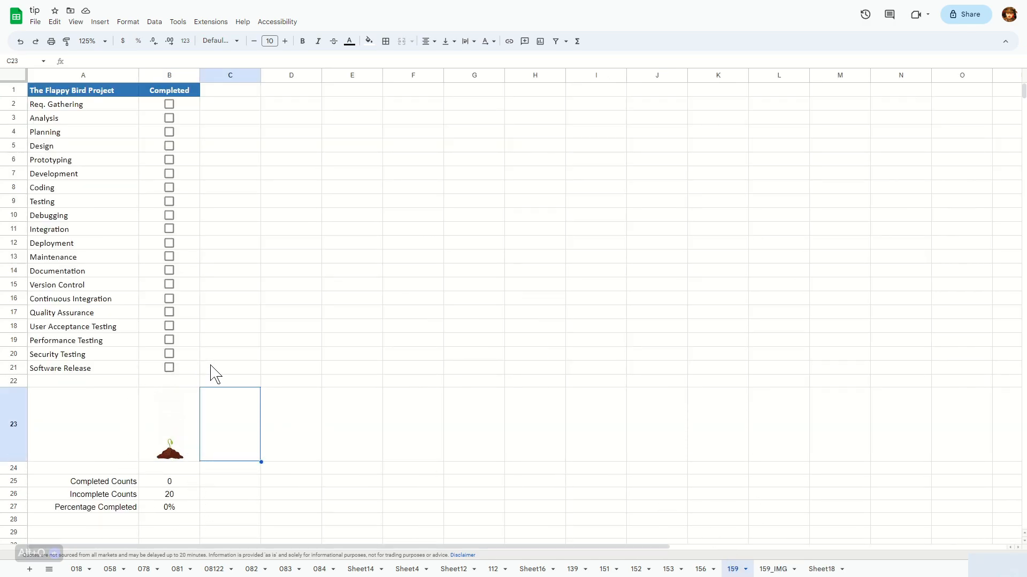
pyautogui.click(238, 368)
pyautogui.press('Left')
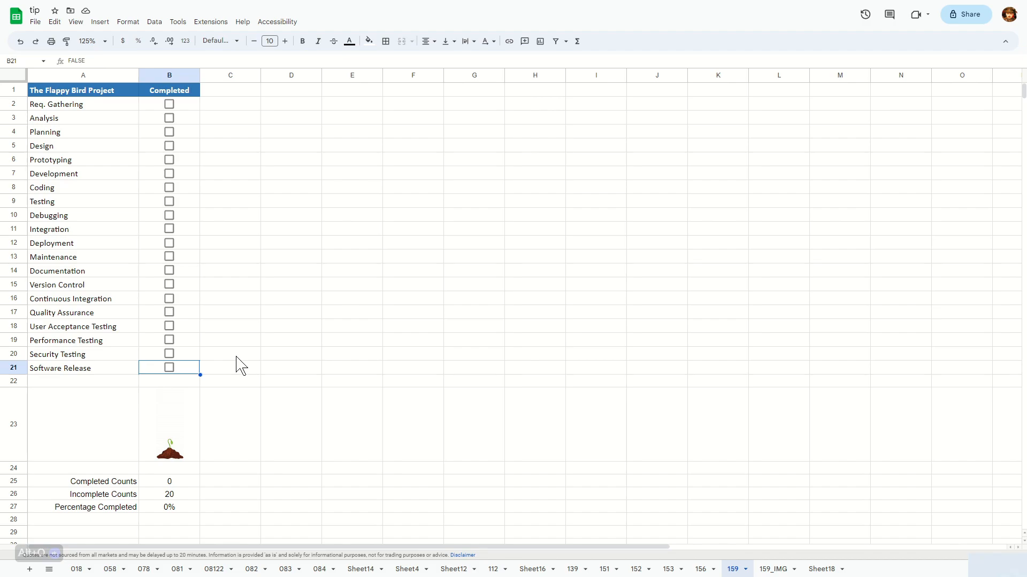
pyautogui.press('space')
pyautogui.press('Up')
pyautogui.press('space')
pyautogui.press('Up')
pyautogui.press('space')
pyautogui.press('Up')
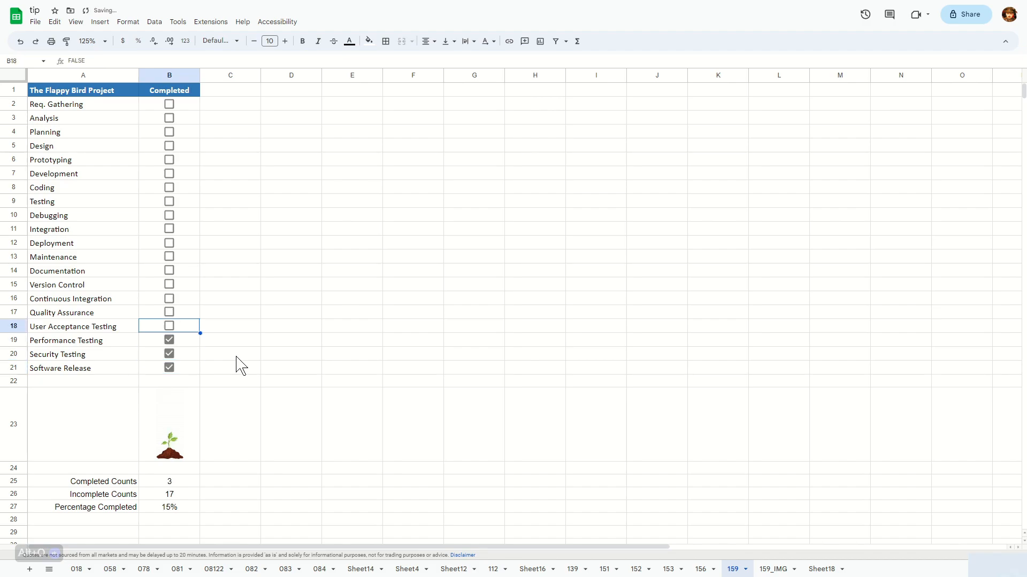
pyautogui.press('space')
pyautogui.press('Up')
pyautogui.press('space')
pyautogui.press('Up')
pyautogui.press('space')
pyautogui.press('Up')
pyautogui.press('space')
pyautogui.press('Up')
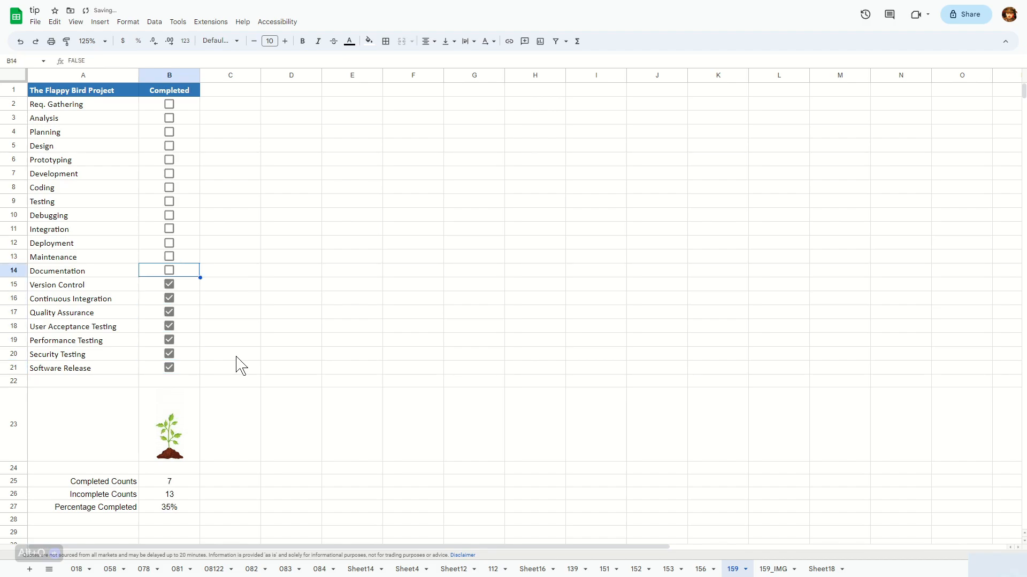
pyautogui.press('space')
pyautogui.press('Up')
pyautogui.press('space')
pyautogui.press('Up')
pyautogui.press('space')
pyautogui.press('Up')
pyautogui.press('space')
pyautogui.press('Up')
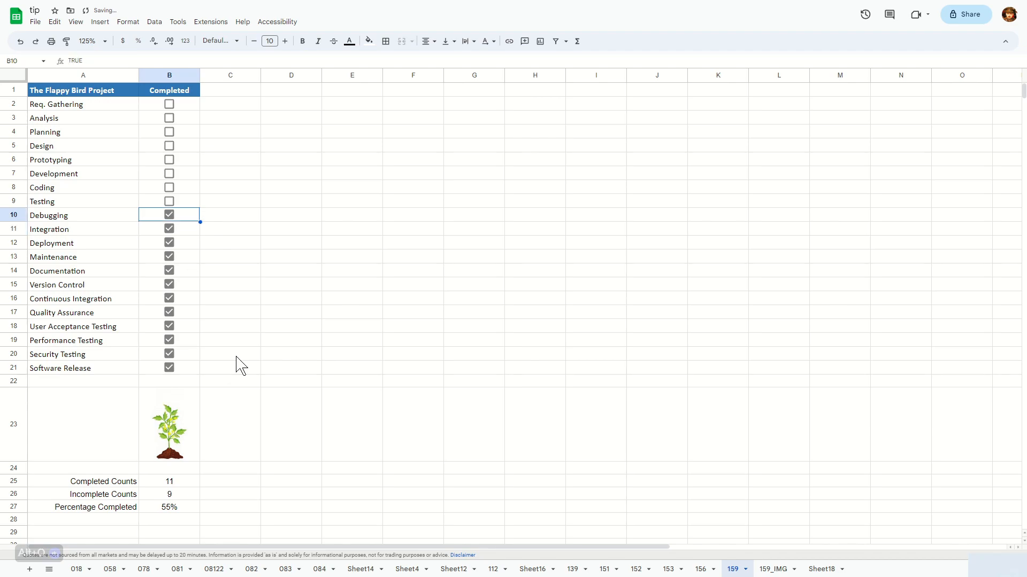
pyautogui.press('Up')
pyautogui.press('space')
pyautogui.press('Up')
pyautogui.press('space')
pyautogui.press('Up')
pyautogui.press('space')
pyautogui.press('Up')
pyautogui.press('space')
pyautogui.press('Up')
pyautogui.press('space')
pyautogui.press('Up')
pyautogui.press('space')
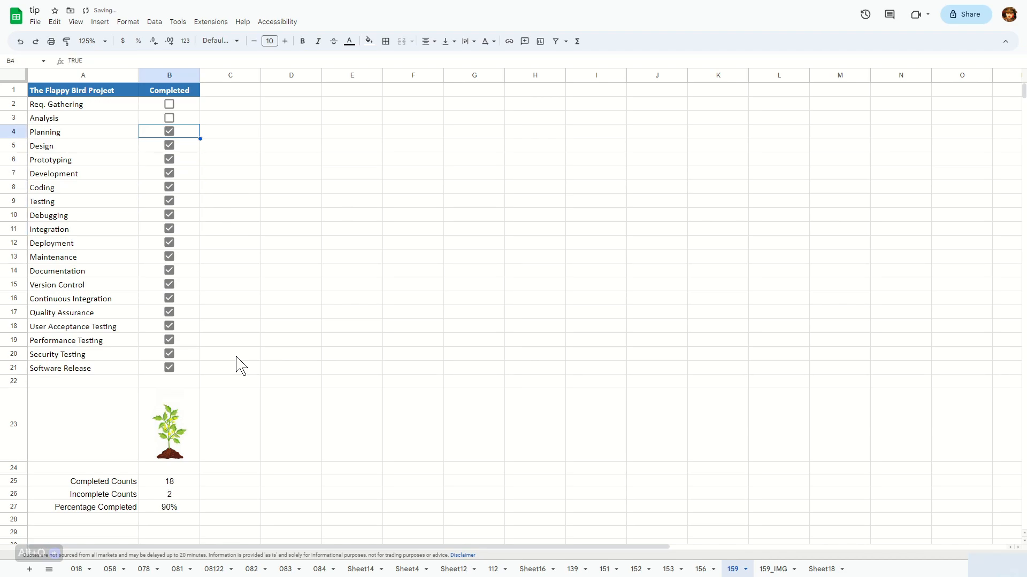
pyautogui.press('Up')
pyautogui.press('space')
pyautogui.press('Up')
pyautogui.press('space')
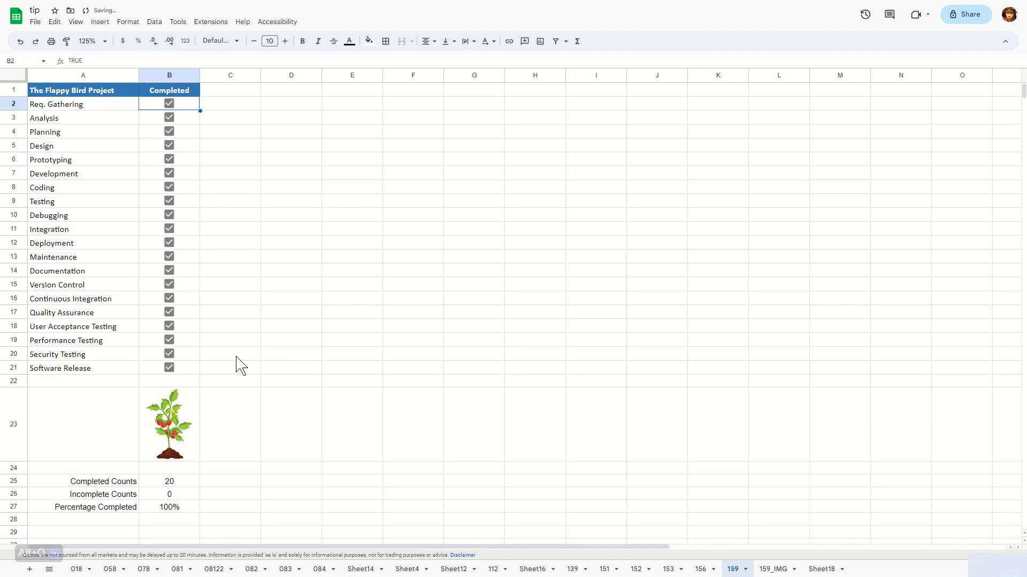